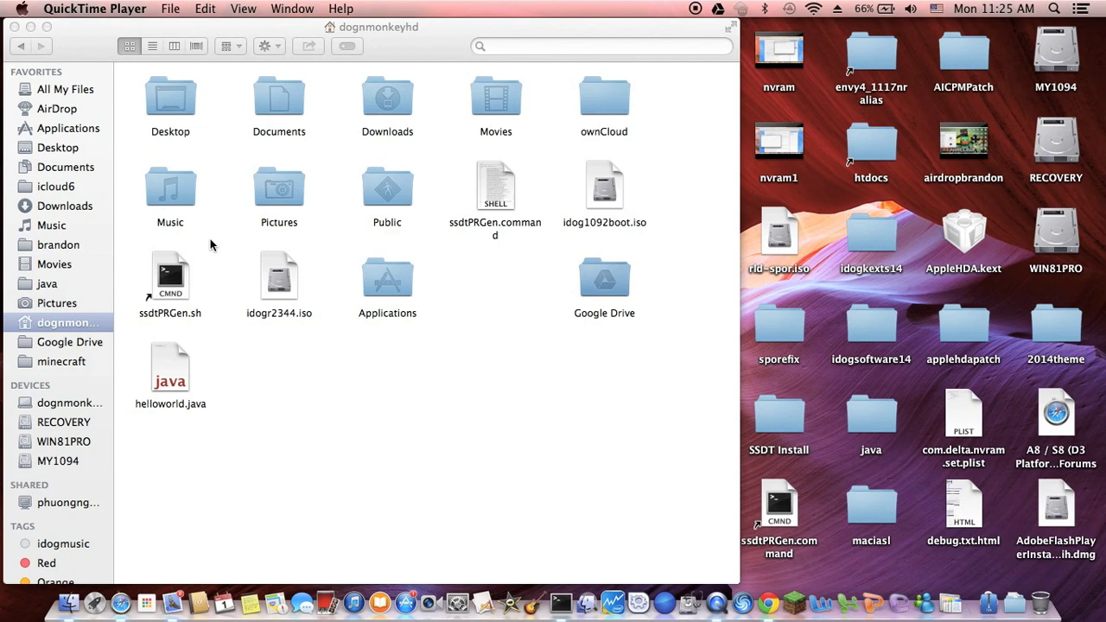
# View the Mac's OS X version and hardware summary, then close the summary window
pyautogui.click(22, 9)
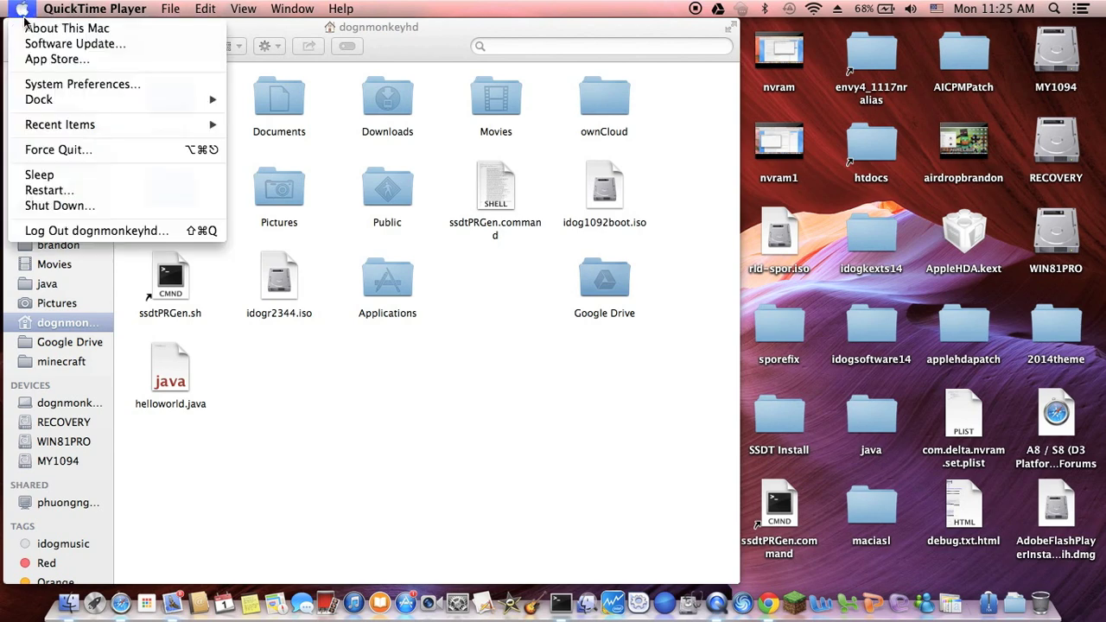
pyautogui.click(25, 28)
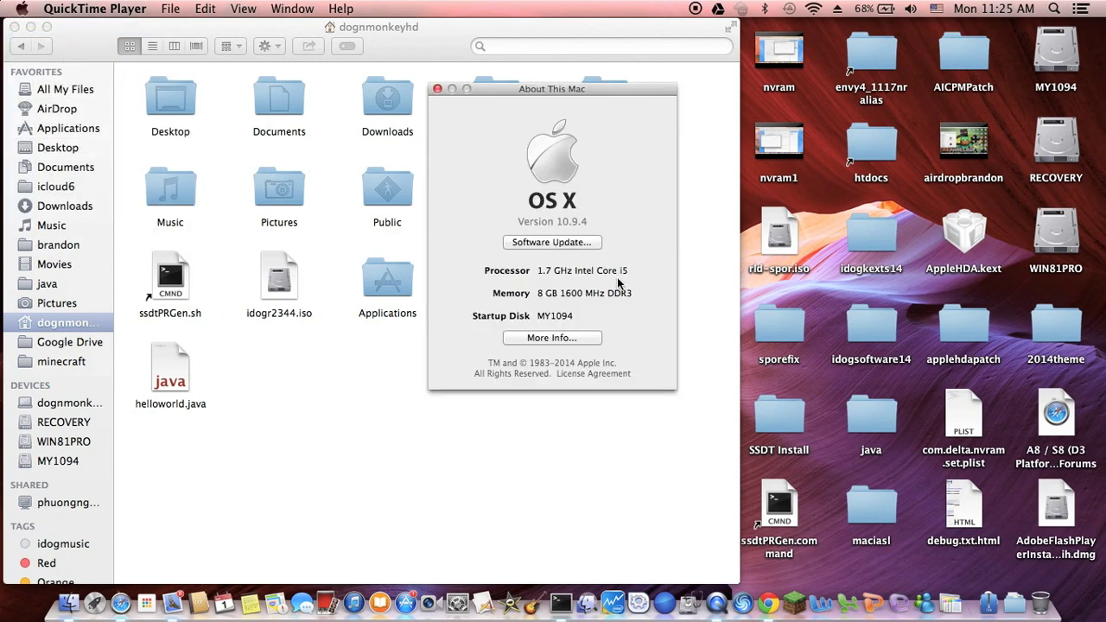
pyautogui.click(438, 90)
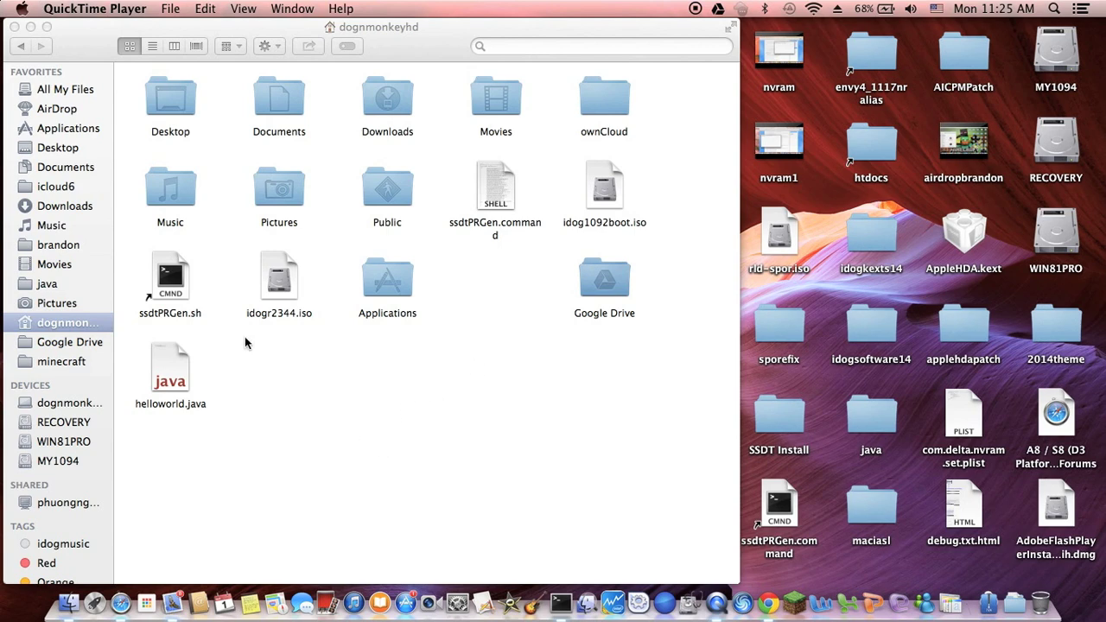
# Open Terminal and run "chflags nohidden ~/Library" to unhide the Library folder in the home folder
pyautogui.click(58, 325)
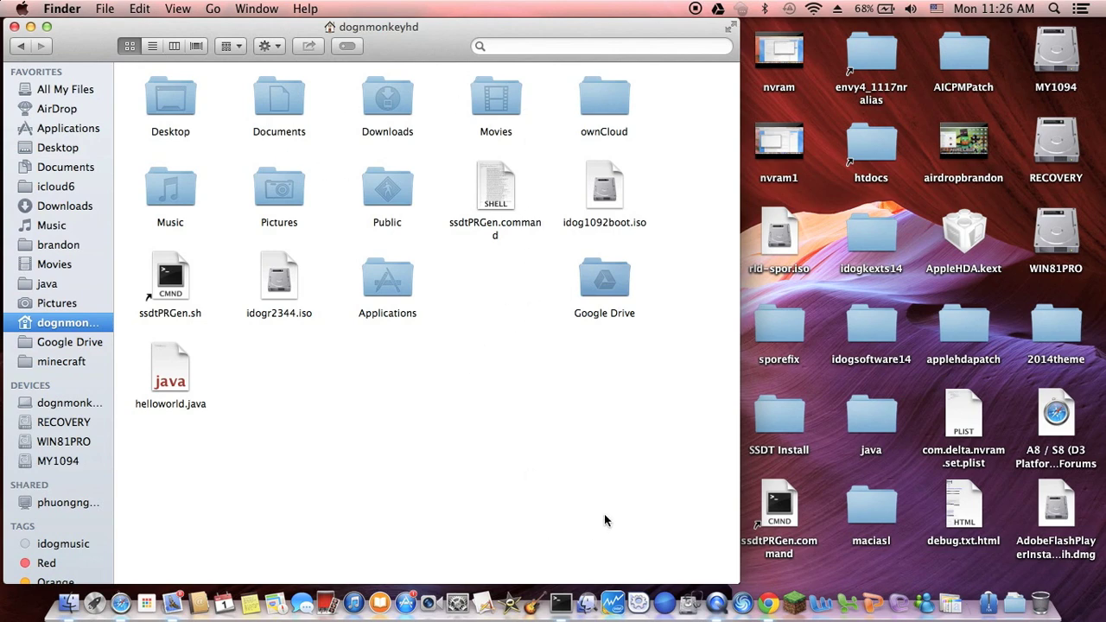
pyautogui.click(560, 596)
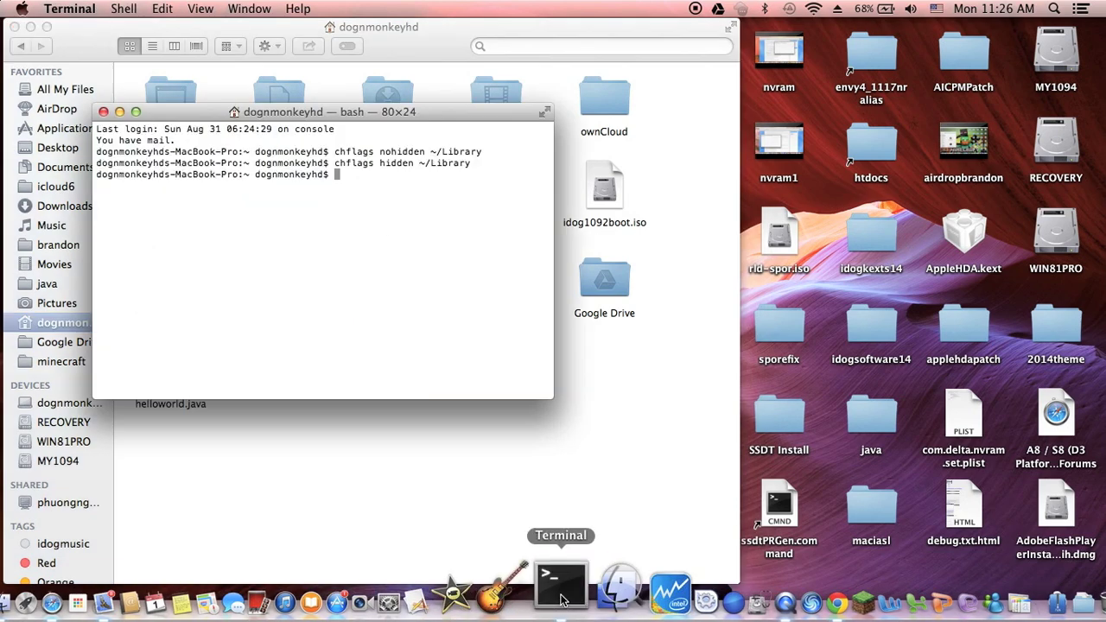
pyautogui.moveTo(421, 120); pyautogui.dragTo(546, 222)
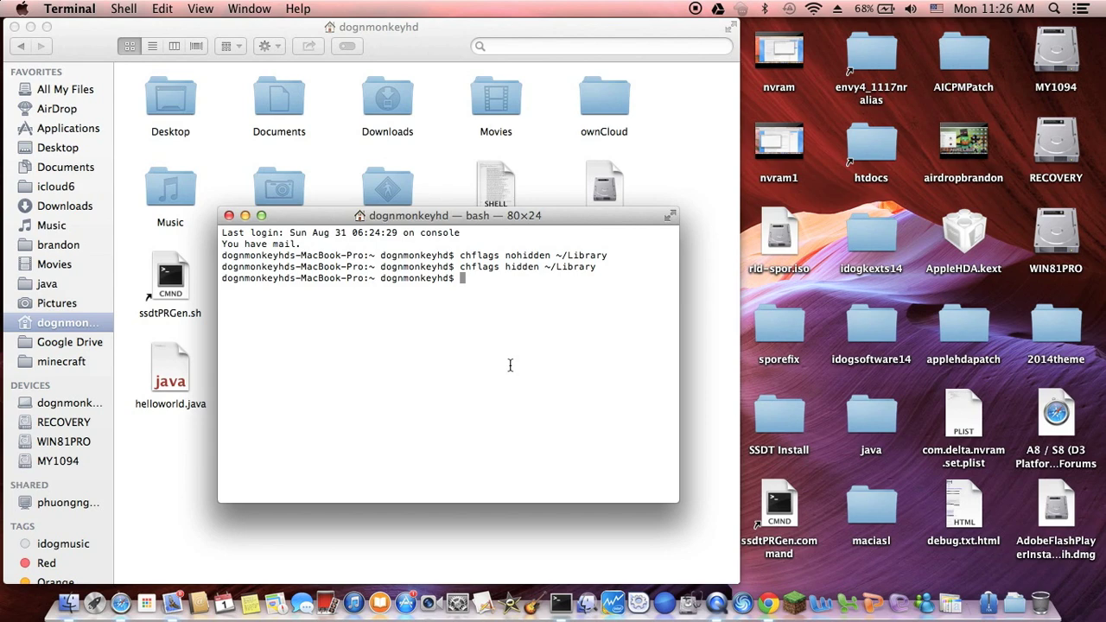
pyautogui.write('chfl')
pyautogui.write('ags')
pyautogui.write(' nohi')
pyautogui.press('BackSpace')
pyautogui.write('idden')
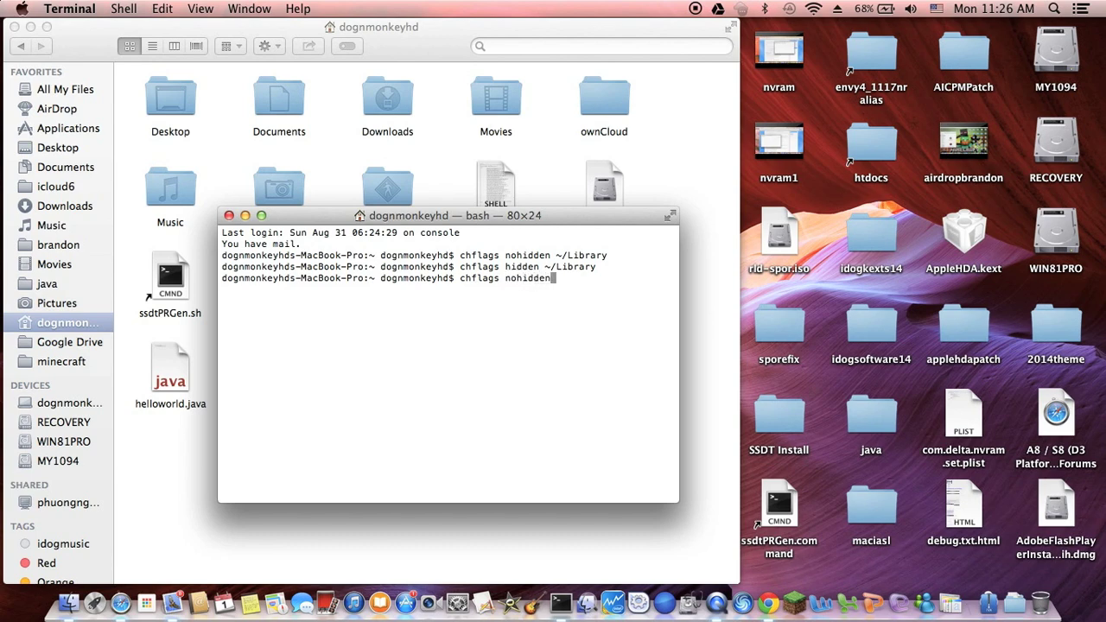
pyautogui.write(' ~/Library')
pyautogui.moveTo(598, 221); pyautogui.dragTo(935, 153)
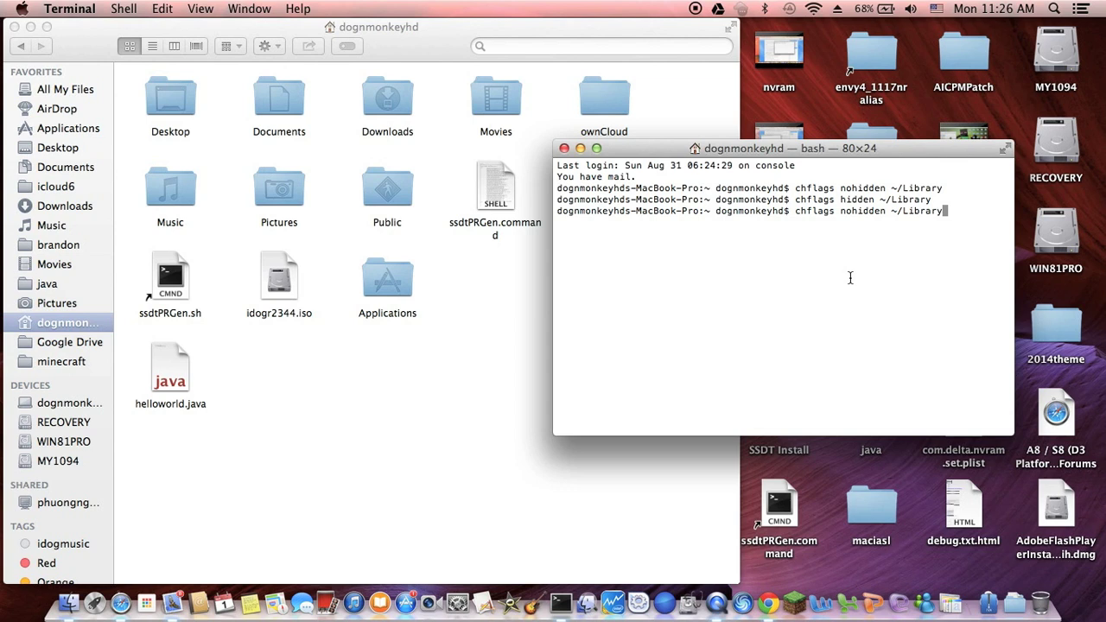
pyautogui.press('Return')
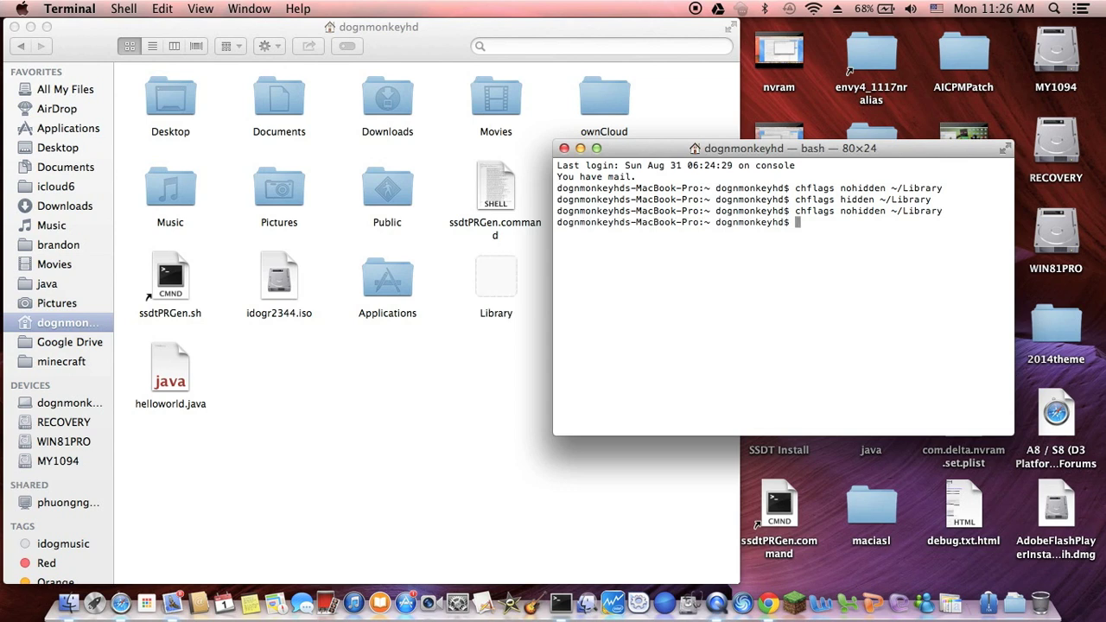
# Open the minecraft folder inside Application Support in the home folder's Library
pyautogui.doubleClick(490, 293)
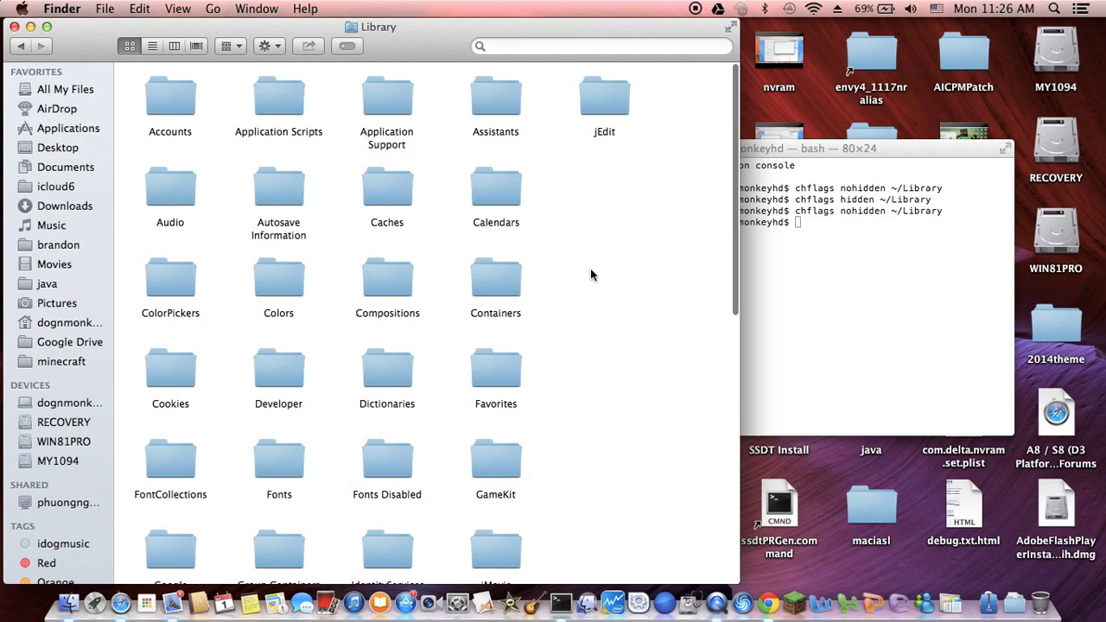
pyautogui.doubleClick(389, 99)
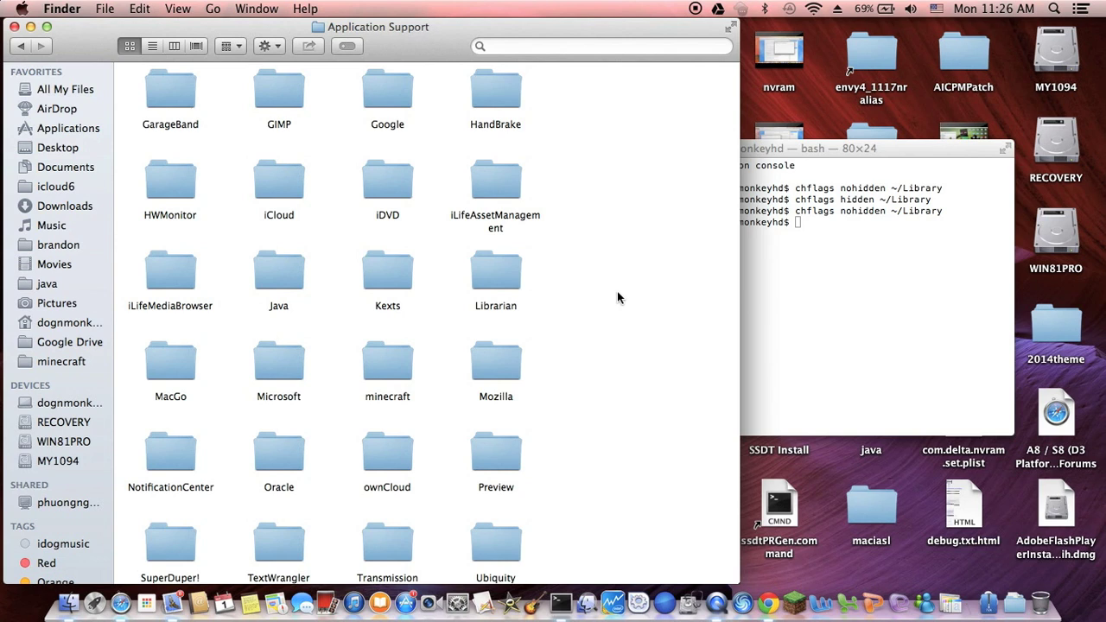
pyautogui.click(393, 354)
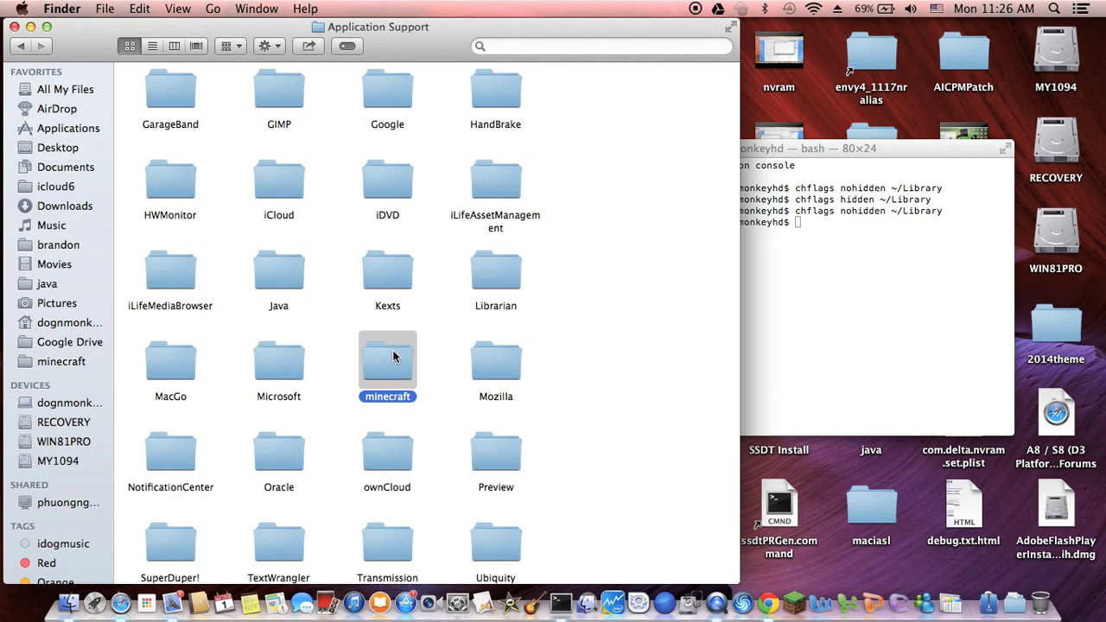
pyautogui.doubleClick(393, 360)
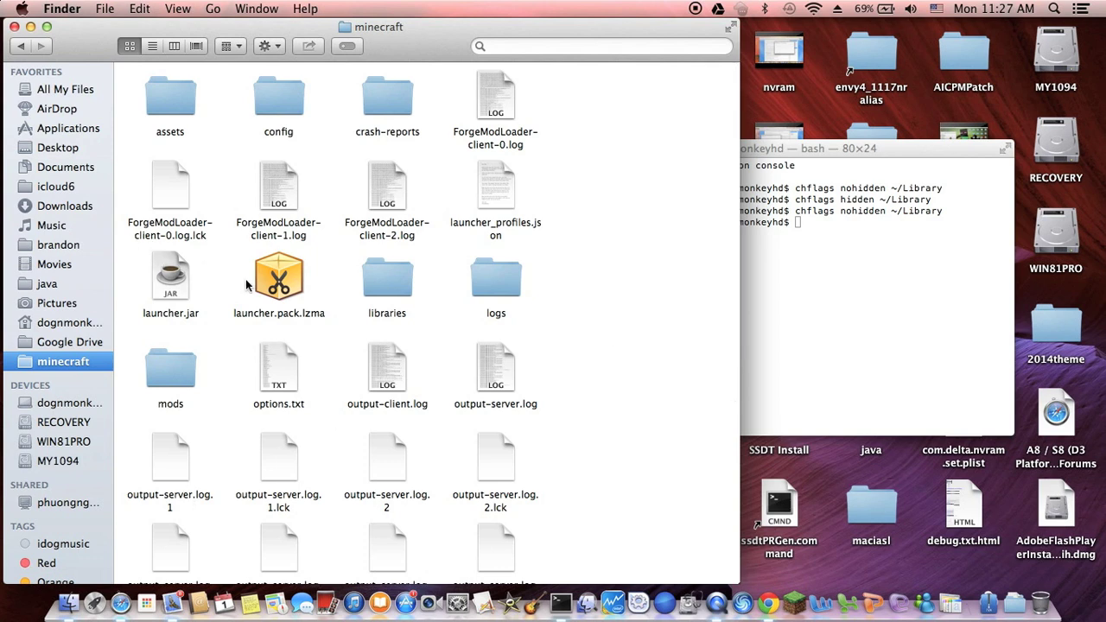
# Close the Terminal window and the Finder window showing the minecraft folder
pyautogui.click(765, 148)
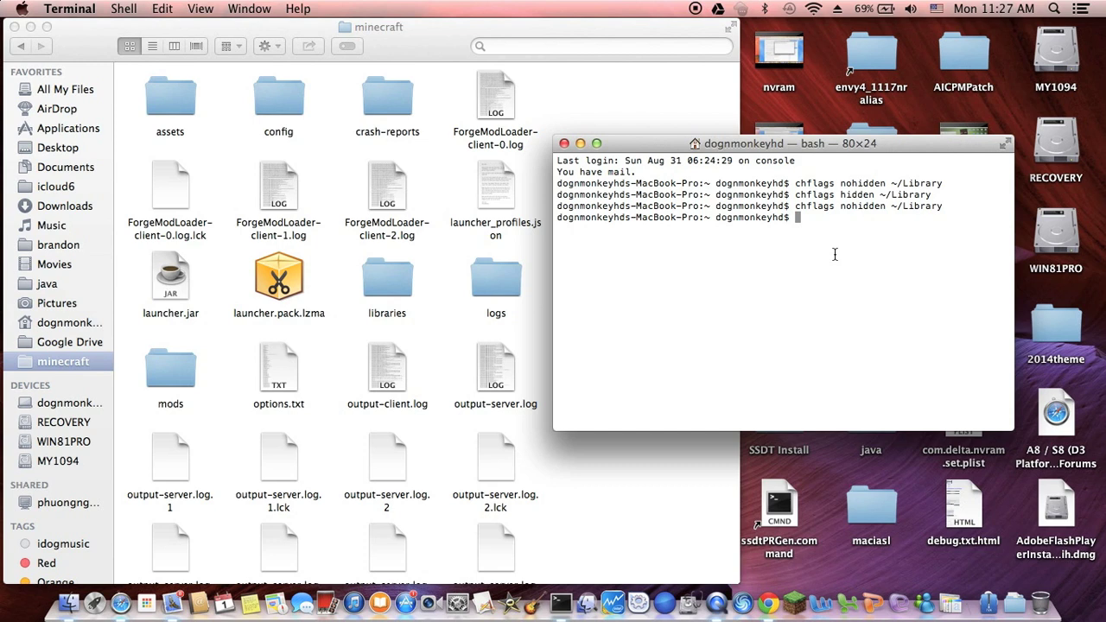
pyautogui.click(565, 144)
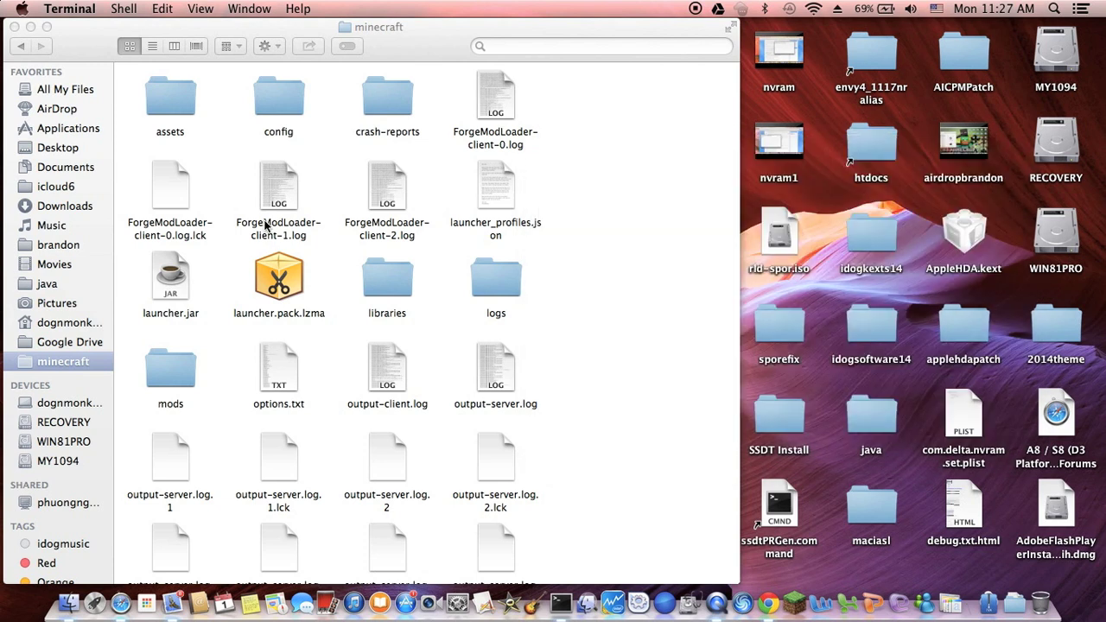
pyautogui.click(15, 28)
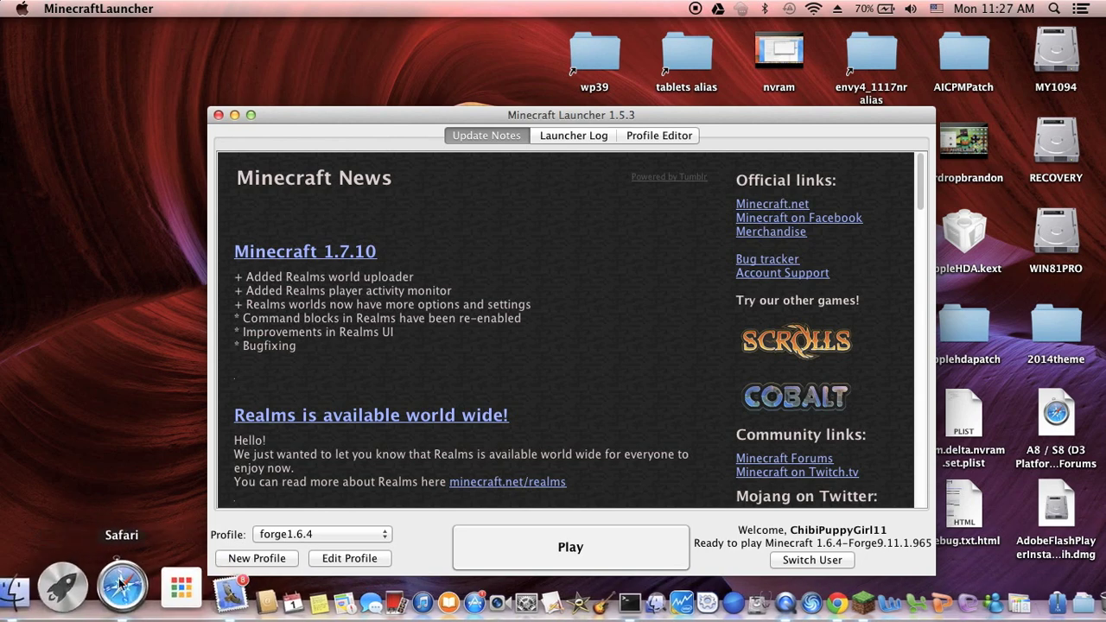
# In Safari, search Google for "balkon weapon mod 1.6.4" and open the Minecraft Forum result for the [1.6.4] Balkon's Weapon Mod Download
pyautogui.click(128, 568)
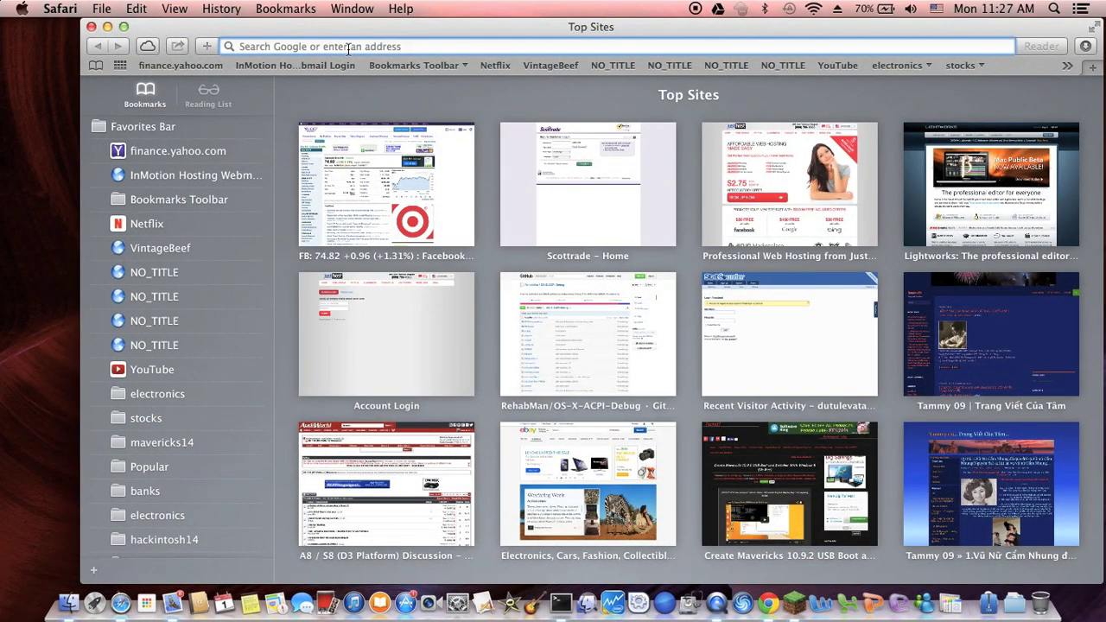
pyautogui.write('balco')
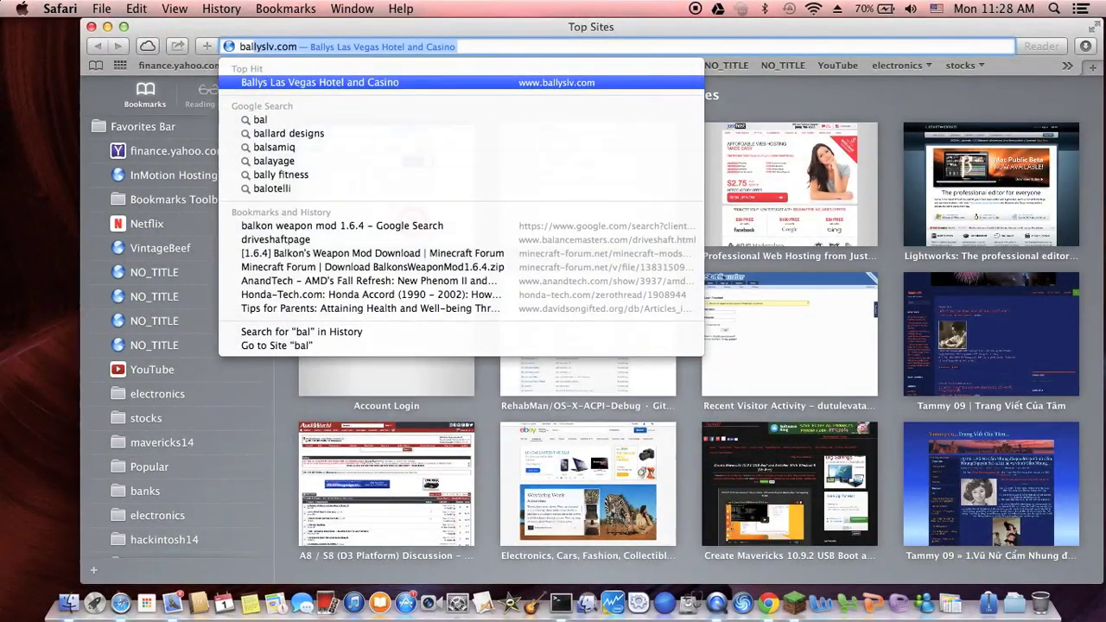
pyautogui.press('BackSpace')
pyautogui.press('BackSpace')
pyautogui.write('kon')
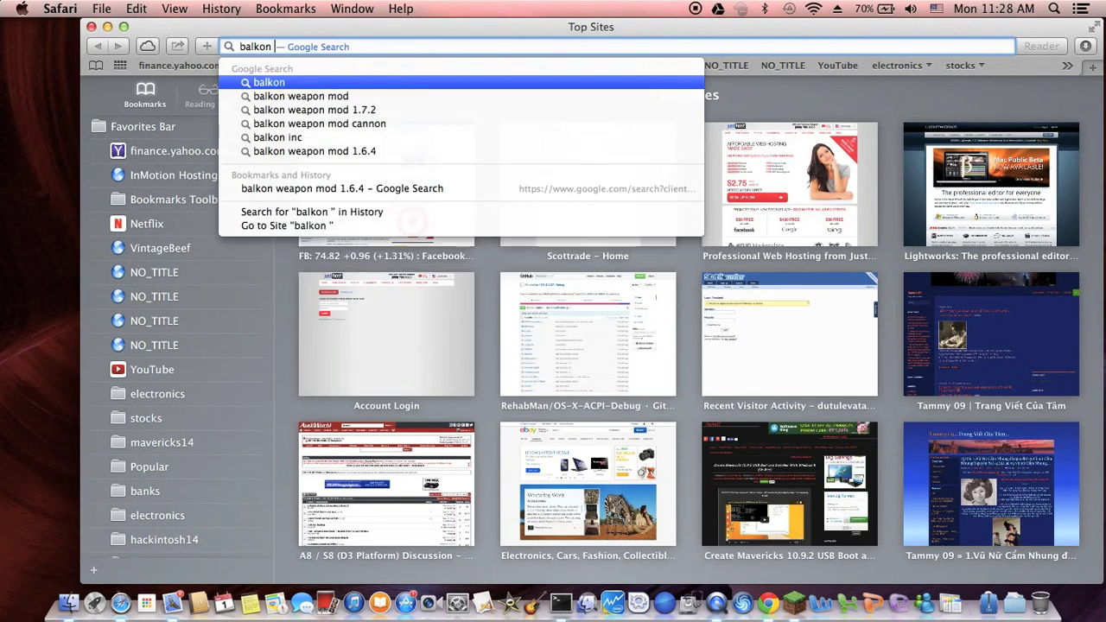
pyautogui.press('Down')
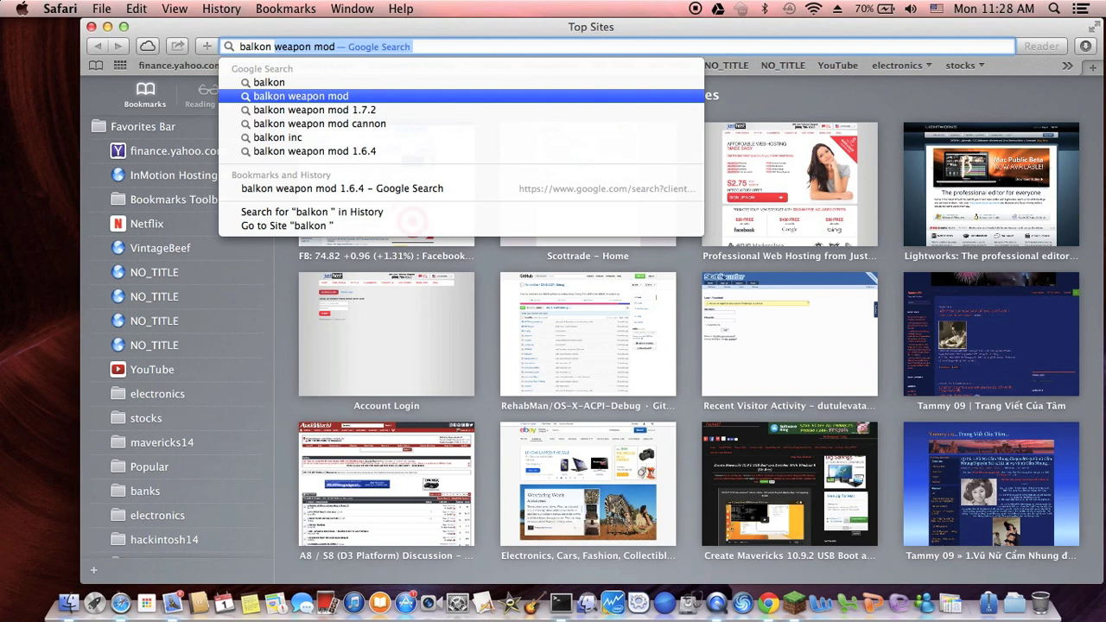
pyautogui.press('Down')
pyautogui.press('Down')
pyautogui.press('Down')
pyautogui.press('Down')
pyautogui.press('Return')
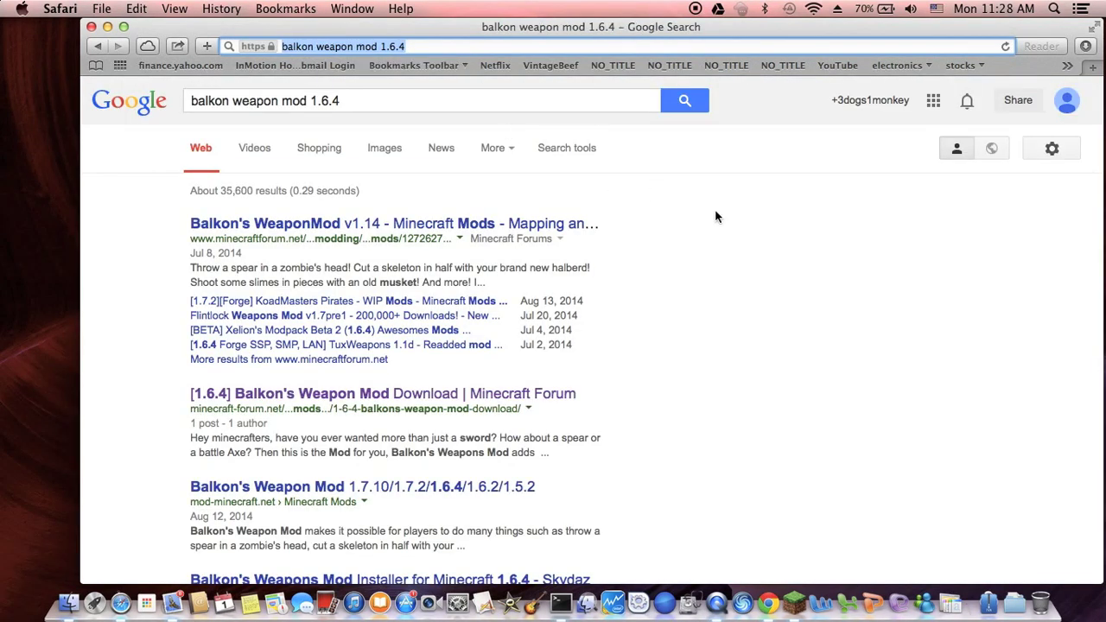
pyautogui.click(506, 394)
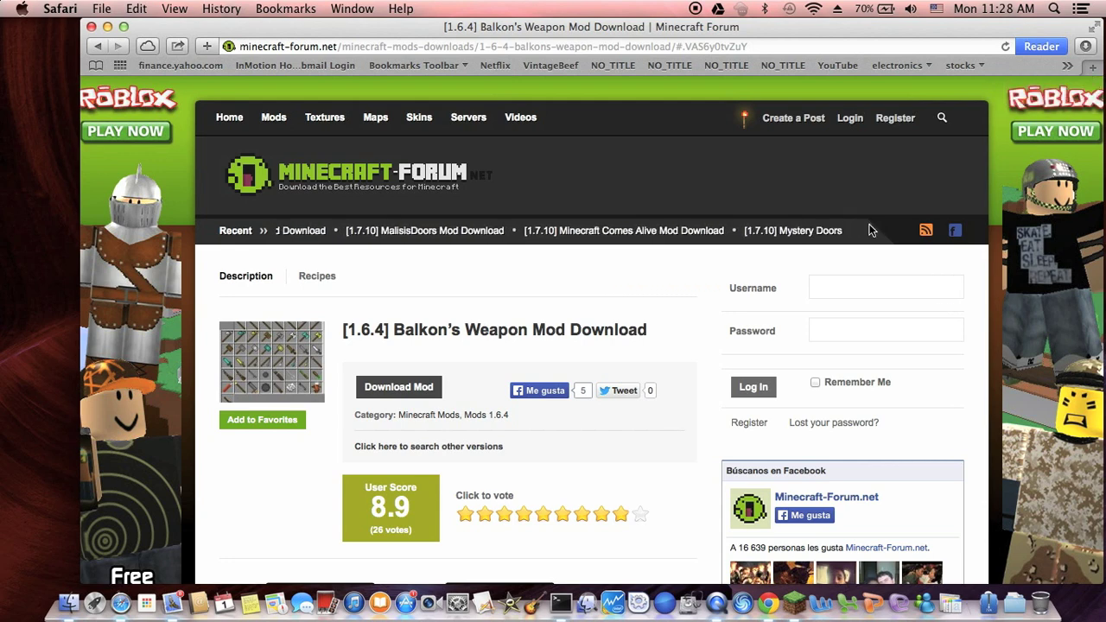
pyautogui.click(291, 11)
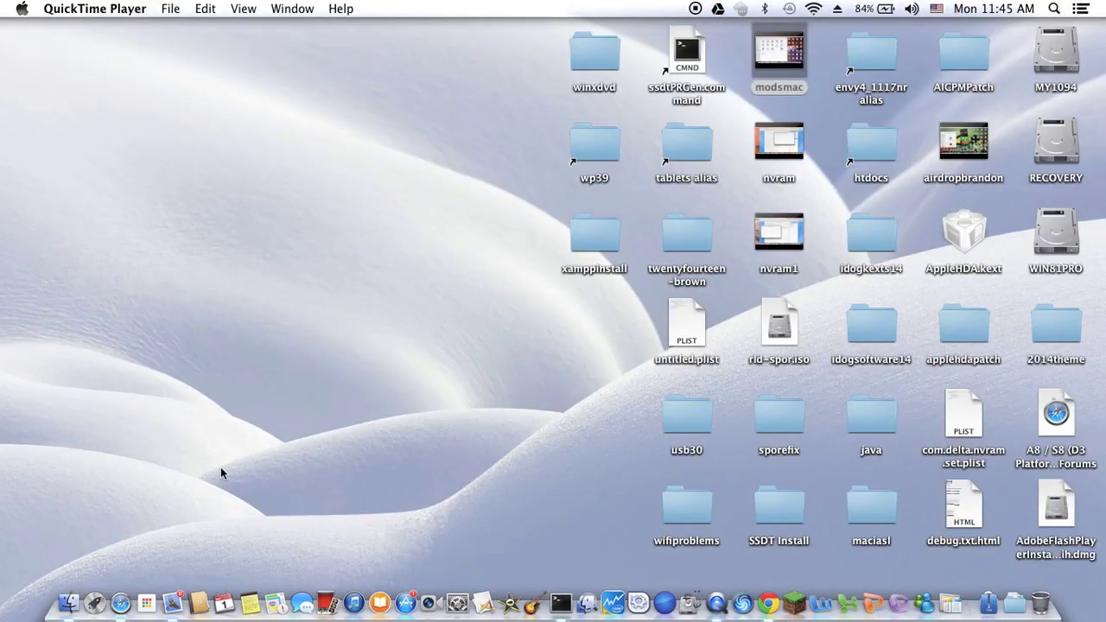
# Open Safari and make sure opening "safe" files after downloading is turned off in its General preferences
pyautogui.click(120, 596)
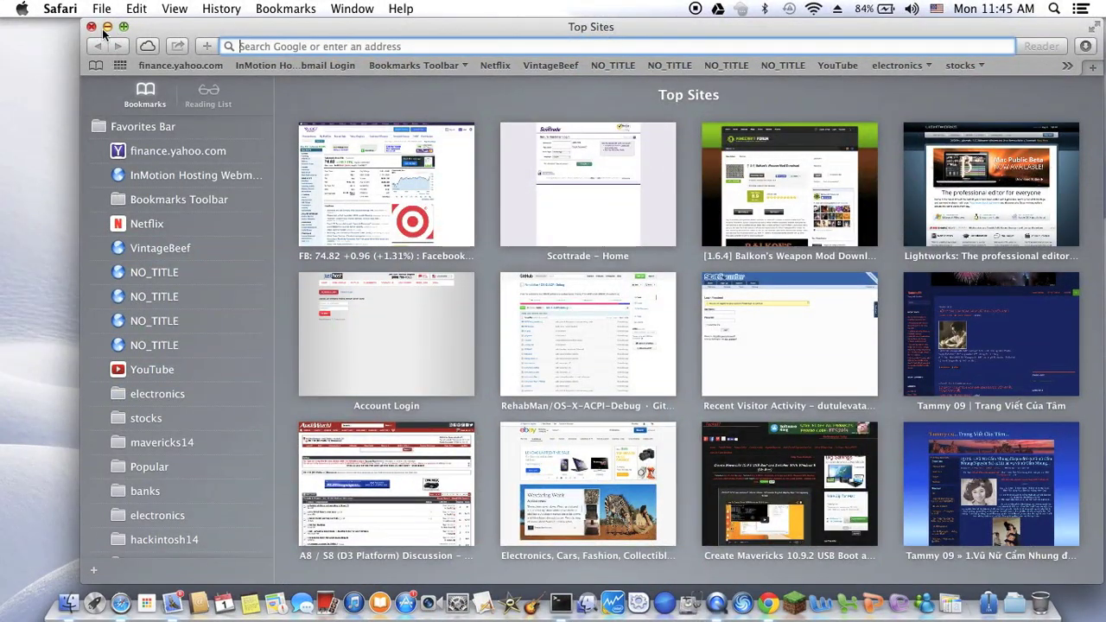
pyautogui.click(68, 16)
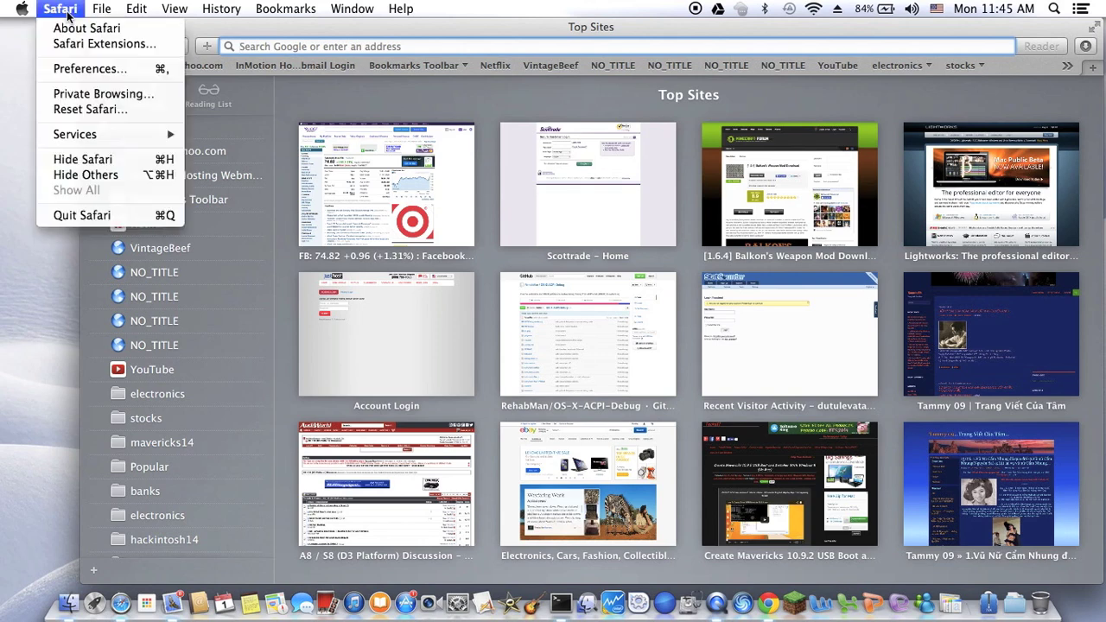
pyautogui.click(66, 70)
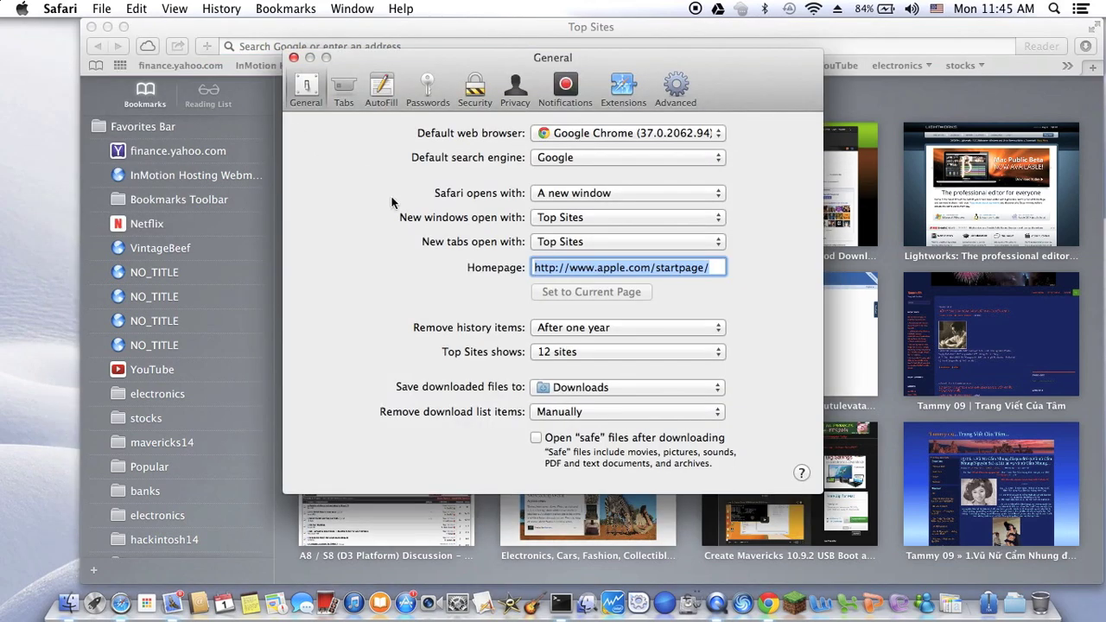
pyautogui.click(536, 439)
pyautogui.click(536, 437)
pyautogui.click(295, 58)
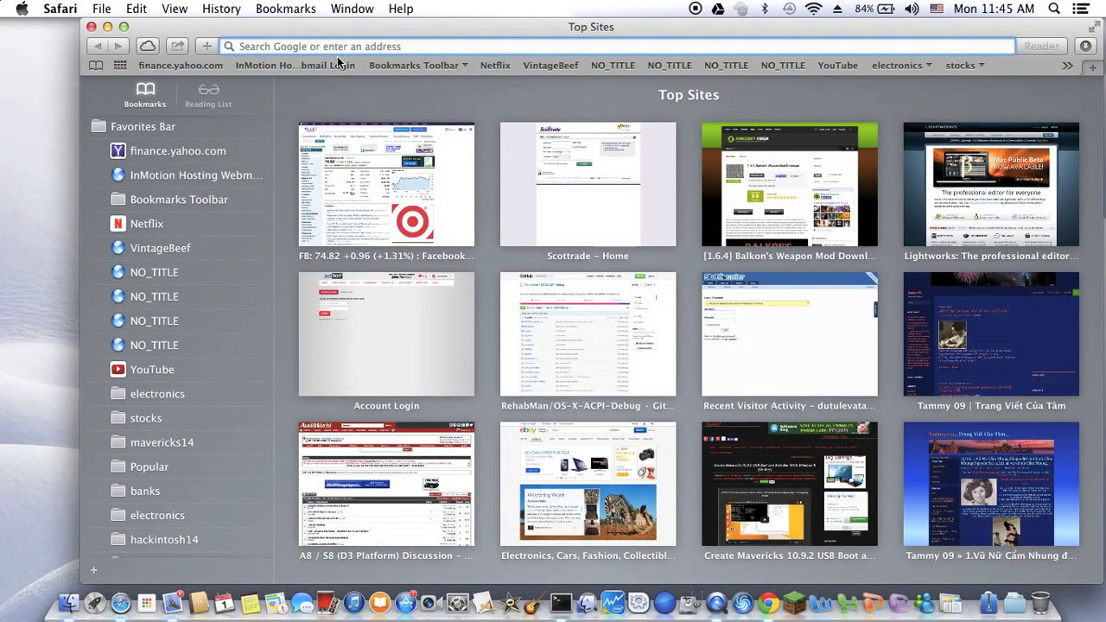
# Open the [1.6.4] Balkon's Weapon Mod page from Top Sites and download BalkonsWeaponMod1.6.4.zip, dismissing the share request
pyautogui.click(736, 217)
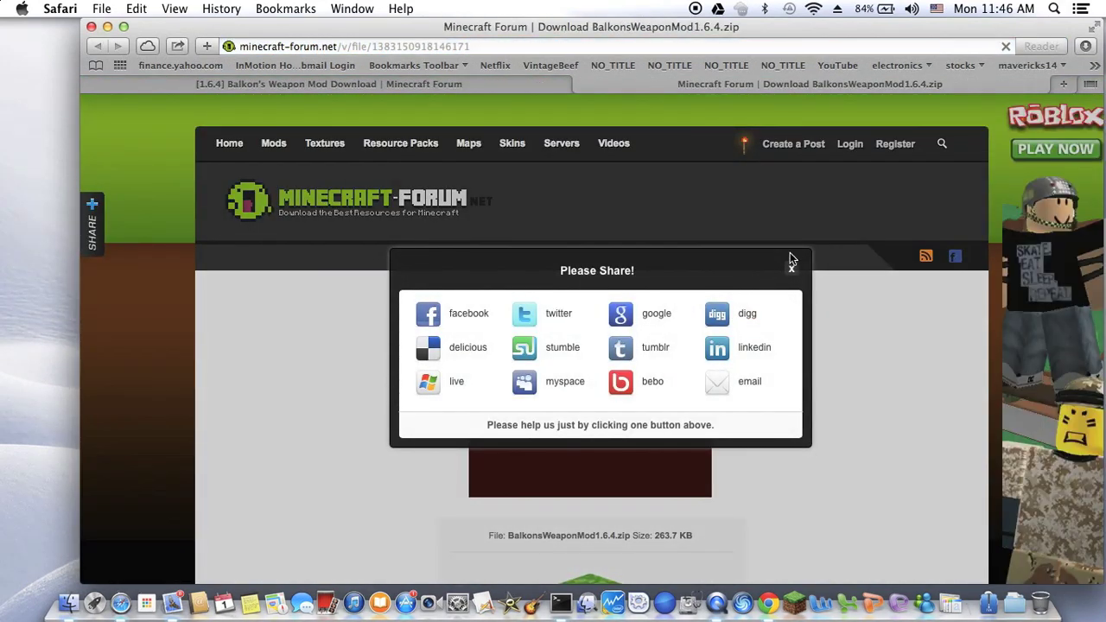
pyautogui.click(792, 270)
pyautogui.scroll(-4, 781, 363)
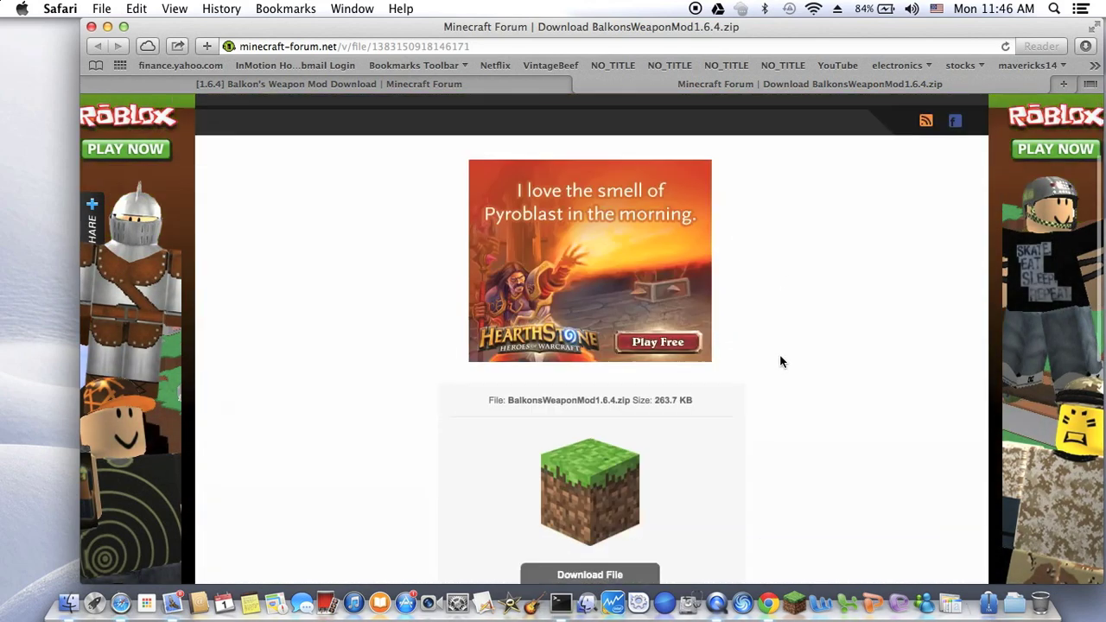
pyautogui.click(609, 537)
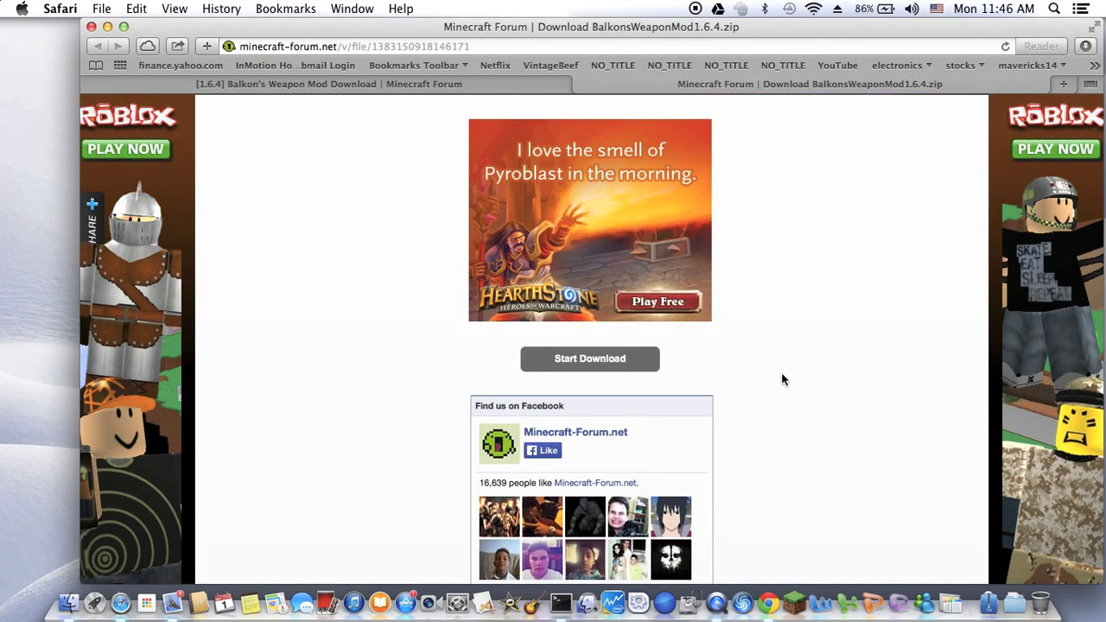
pyautogui.click(611, 361)
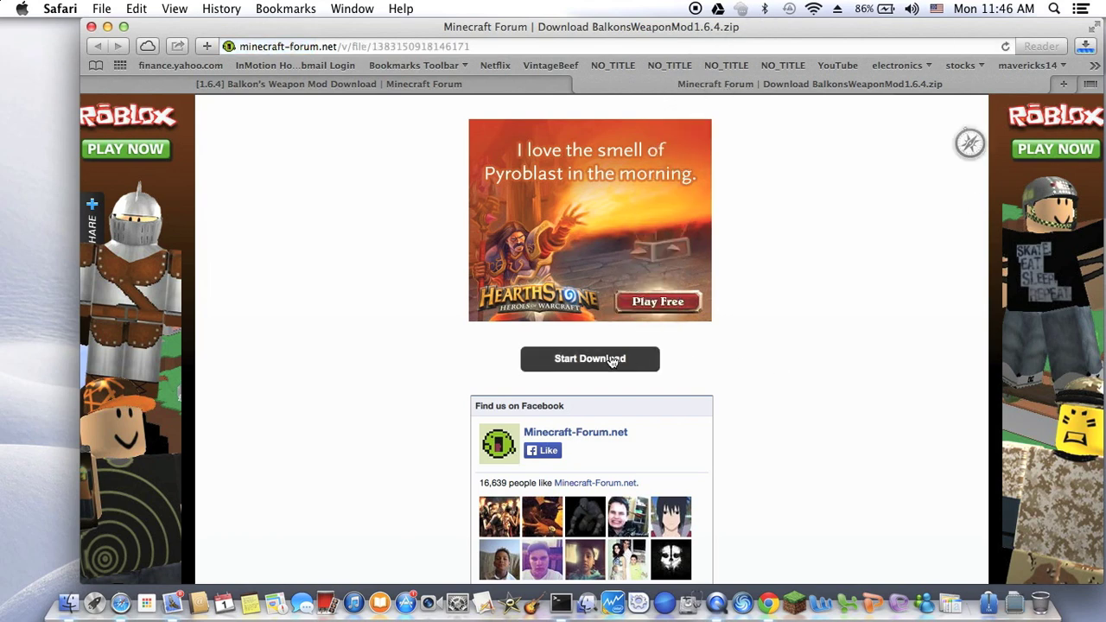
# Open the Downloads folder and locate the downloaded Balkon's Weapon Mod 1.6.4 zip and the BalkonsWeaponMod1 folder
pyautogui.rightClick(1017, 596)
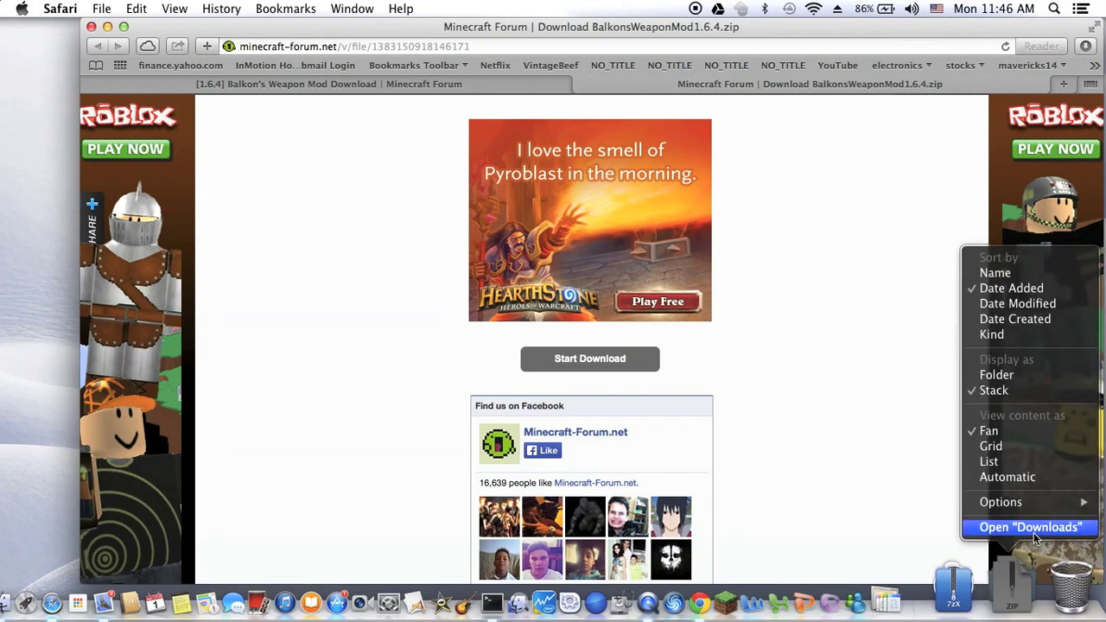
pyautogui.click(1028, 527)
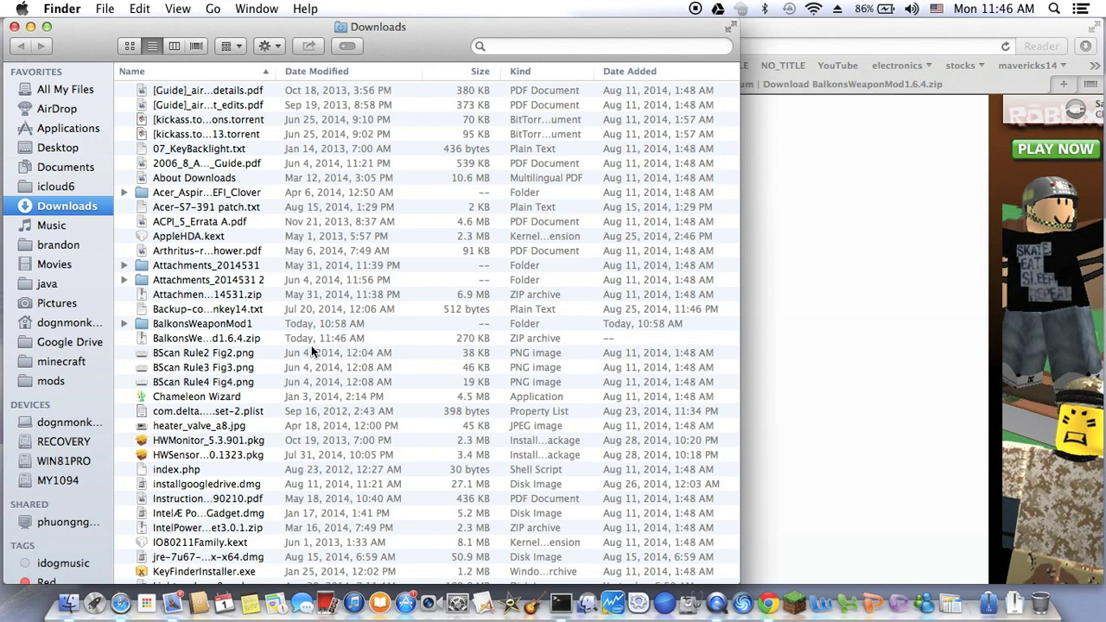
pyautogui.click(230, 342)
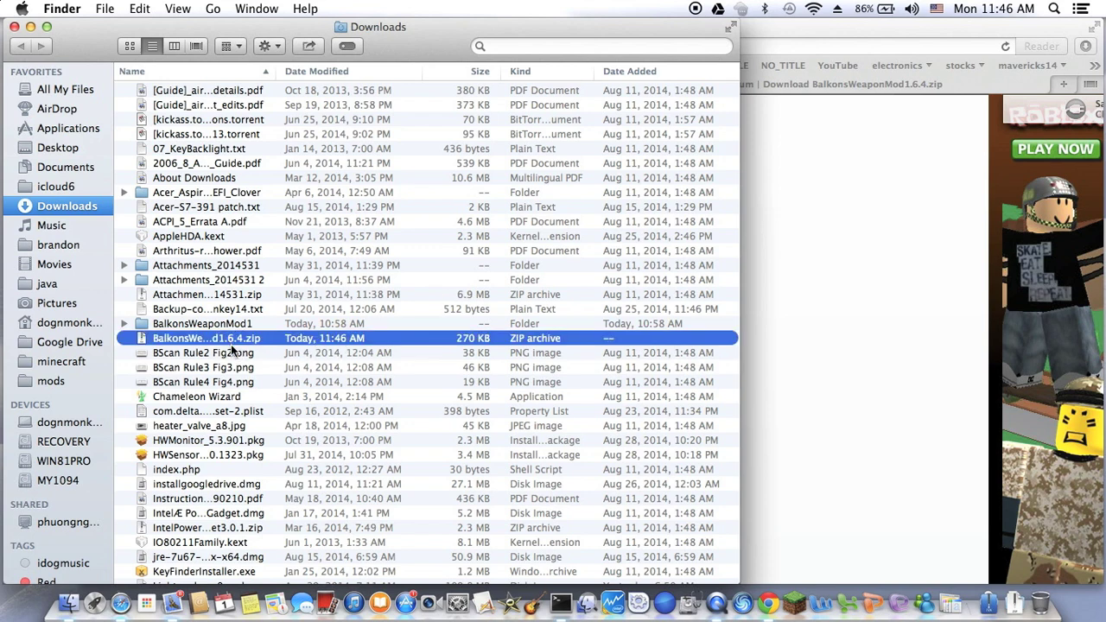
pyautogui.click(242, 325)
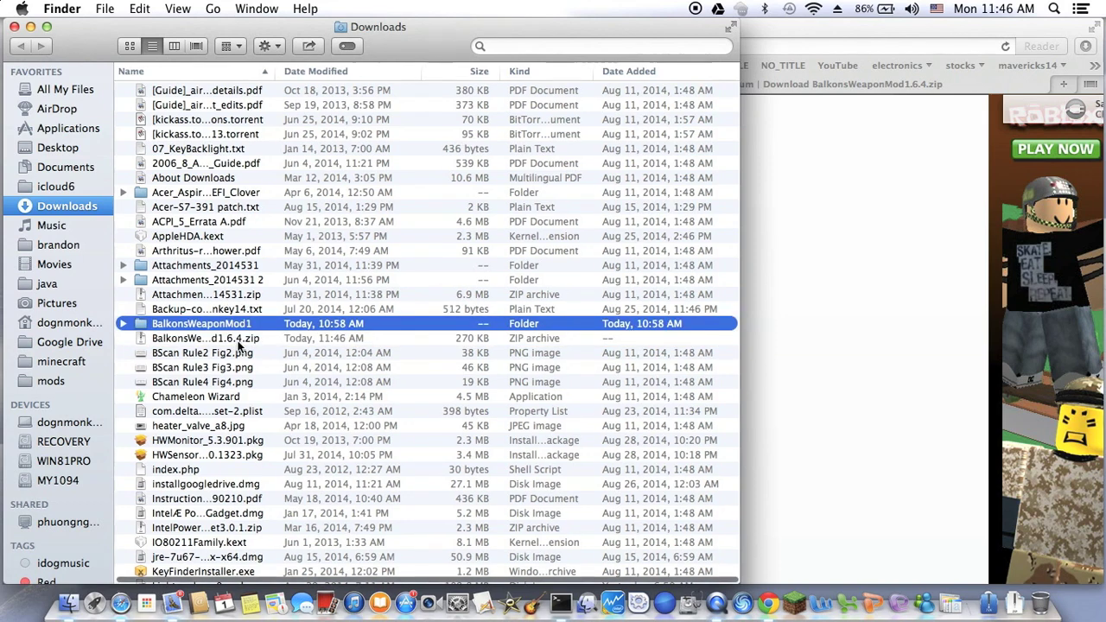
# Select BalkonsWeaponMod1.6.4.zip in the Downloads folder to view its full name, and close the Downloads and browser windows
pyautogui.click(242, 342)
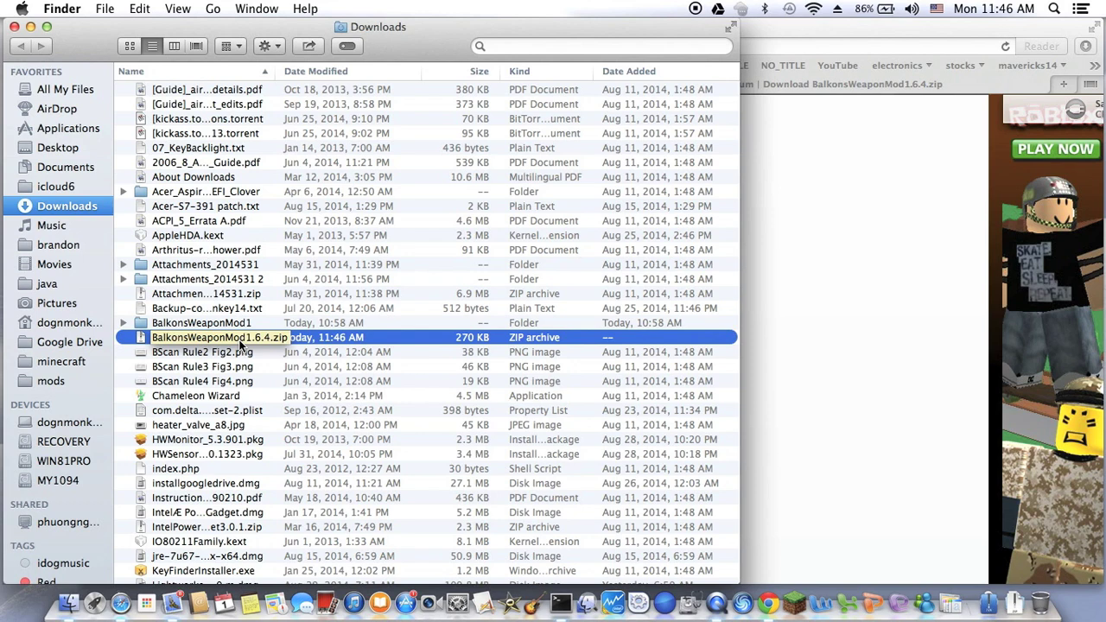
pyautogui.click(13, 27)
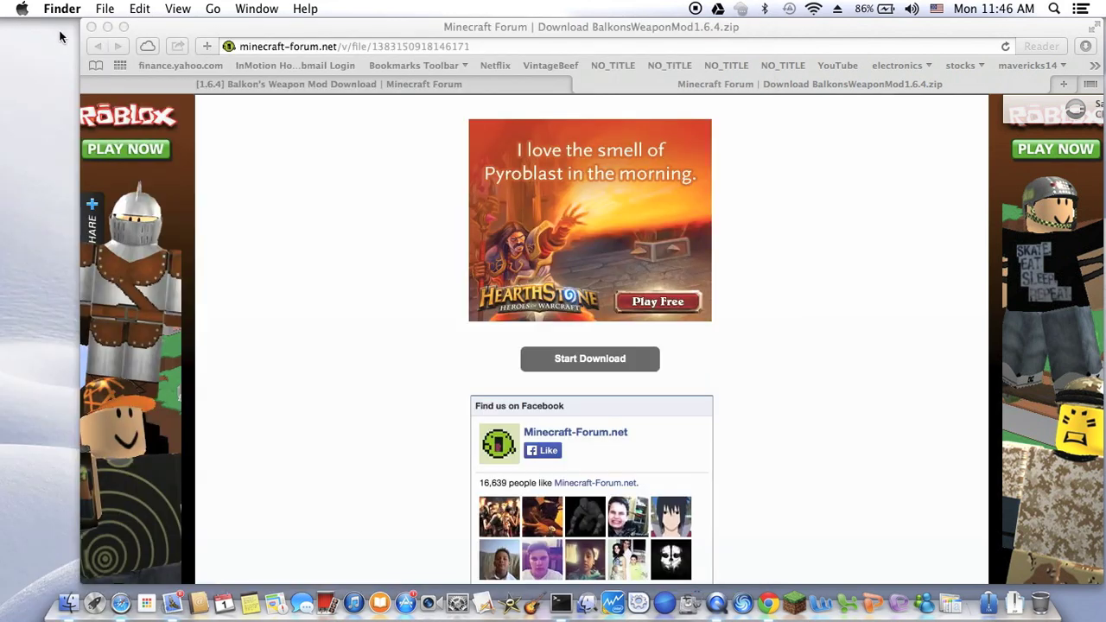
pyautogui.click(89, 28)
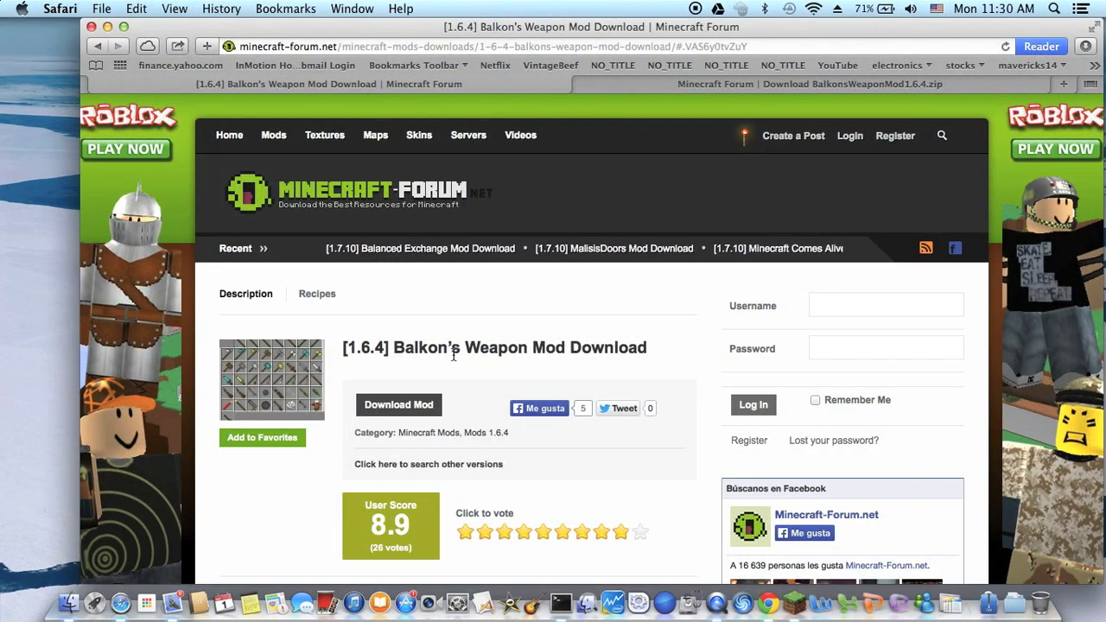
# In Safari, search Google for "forge 1.6.4" and open the Minecraft Forge Downloads result
pyautogui.click(354, 46)
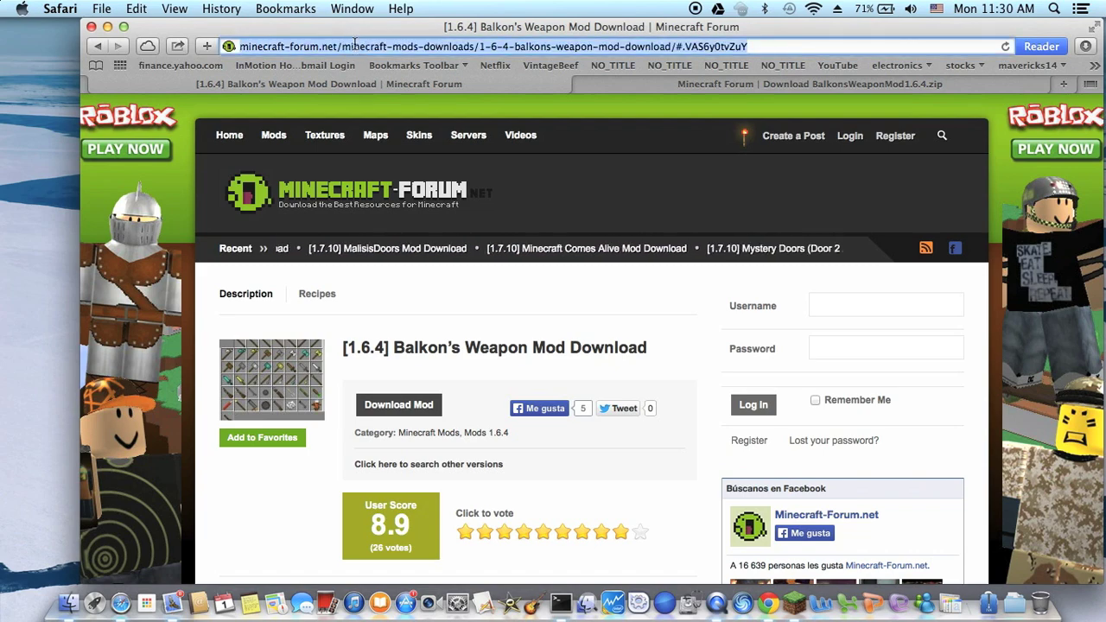
pyautogui.write('forget')
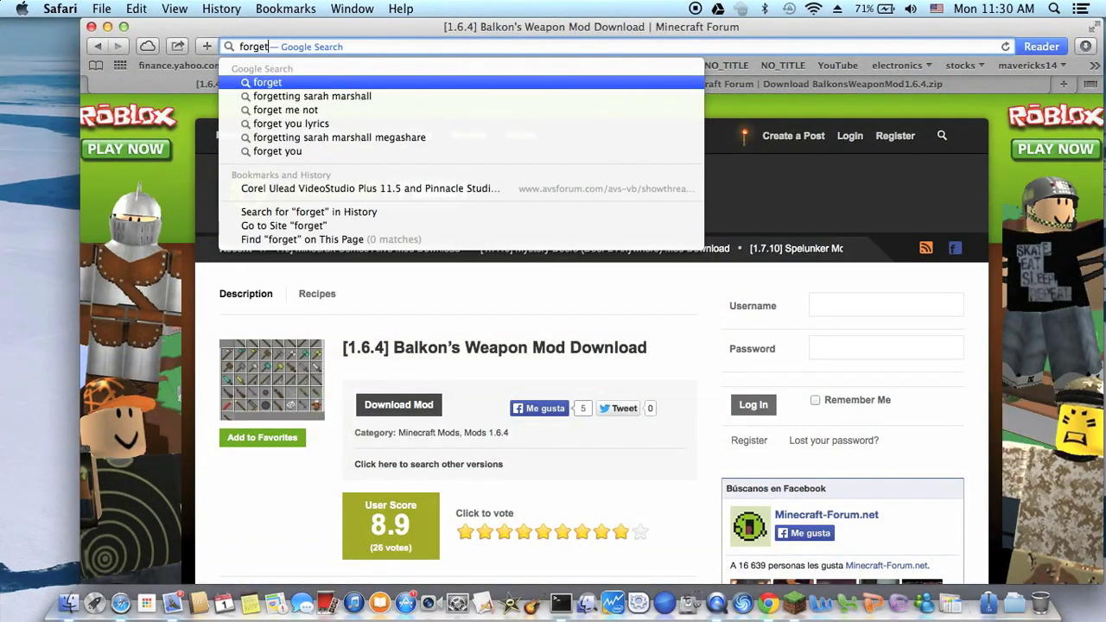
pyautogui.press('BackSpace')
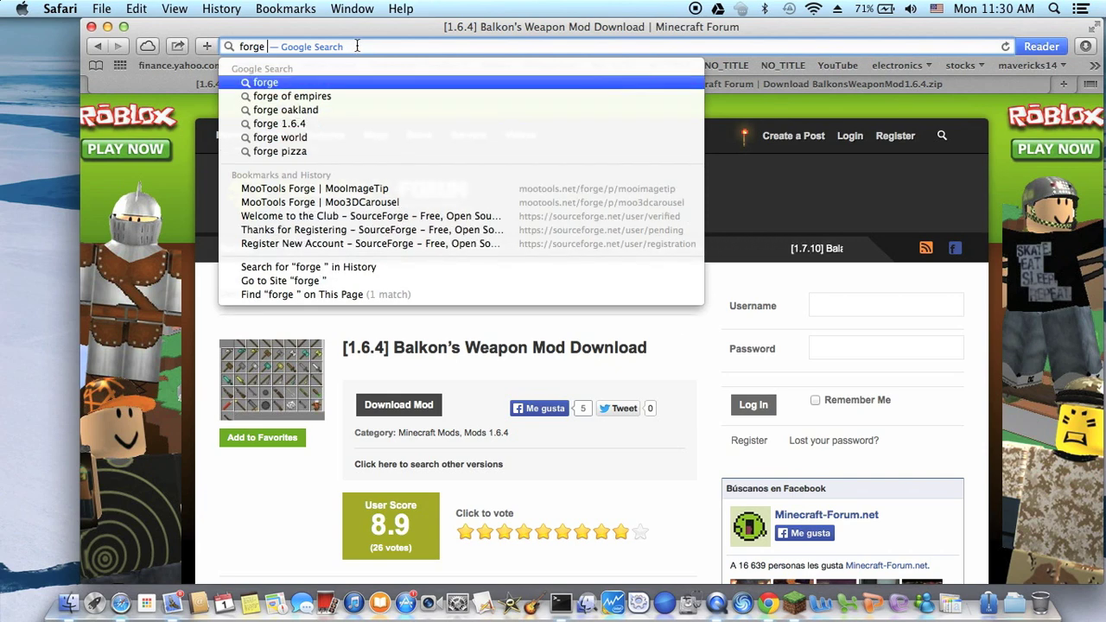
pyautogui.press('Down')
pyautogui.press('Down')
pyautogui.press('Down')
pyautogui.press('Return')
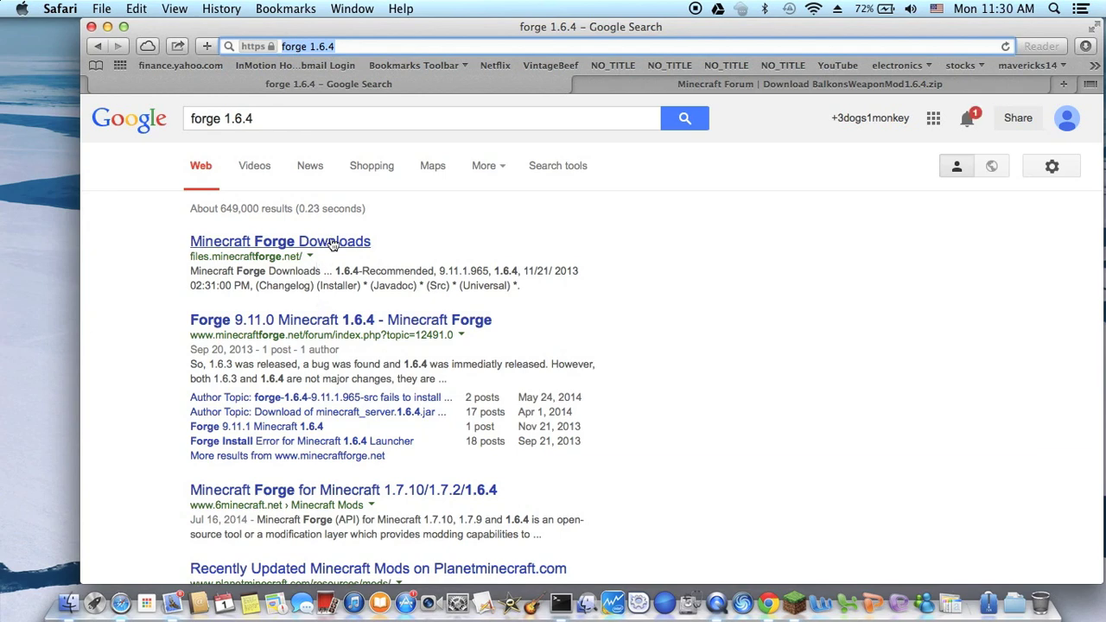
pyautogui.click(332, 241)
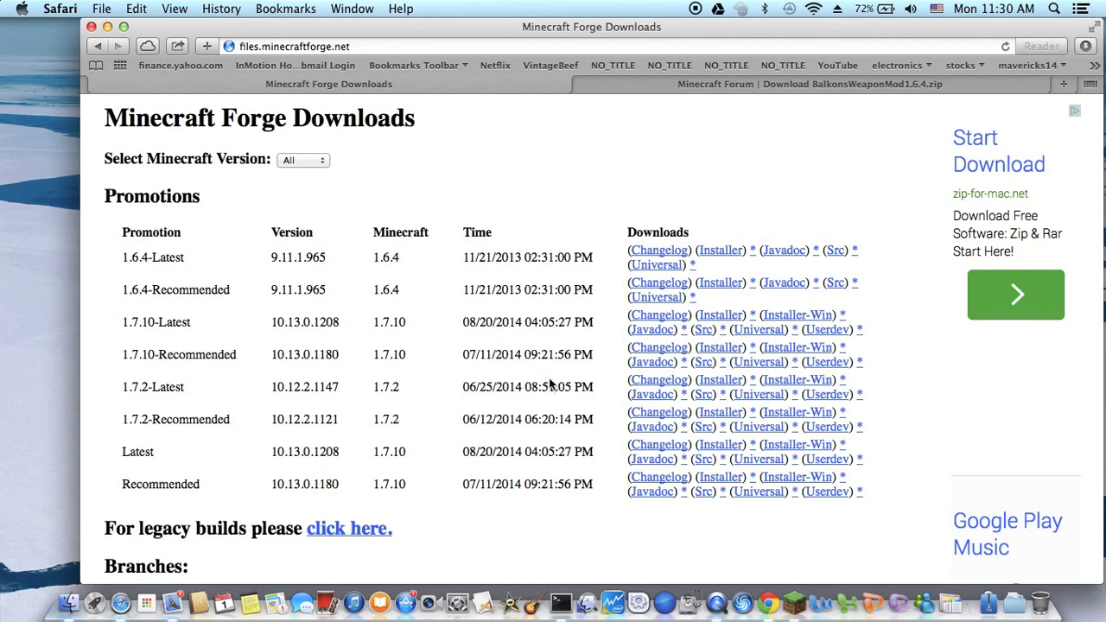
# Browse the Forge legacy builds to the minecraftforge-installer-1.6.4-9.11.1.953.jar download link and close the browser window
pyautogui.scroll(-8, 550, 383)
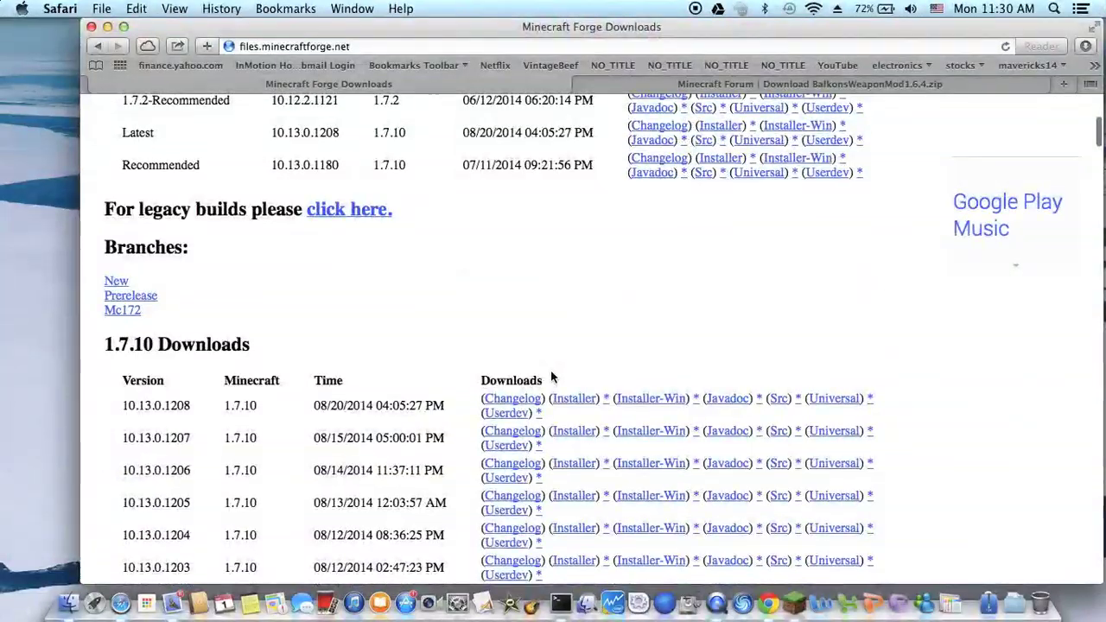
pyautogui.scroll(3, 551, 378)
pyautogui.click(371, 308)
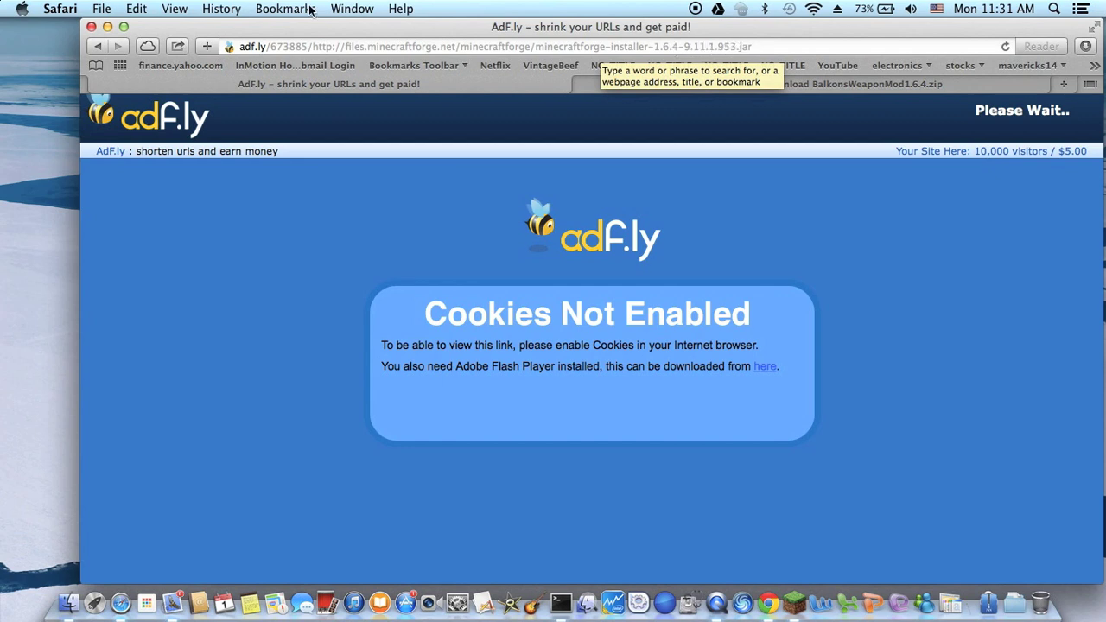
pyautogui.click(91, 26)
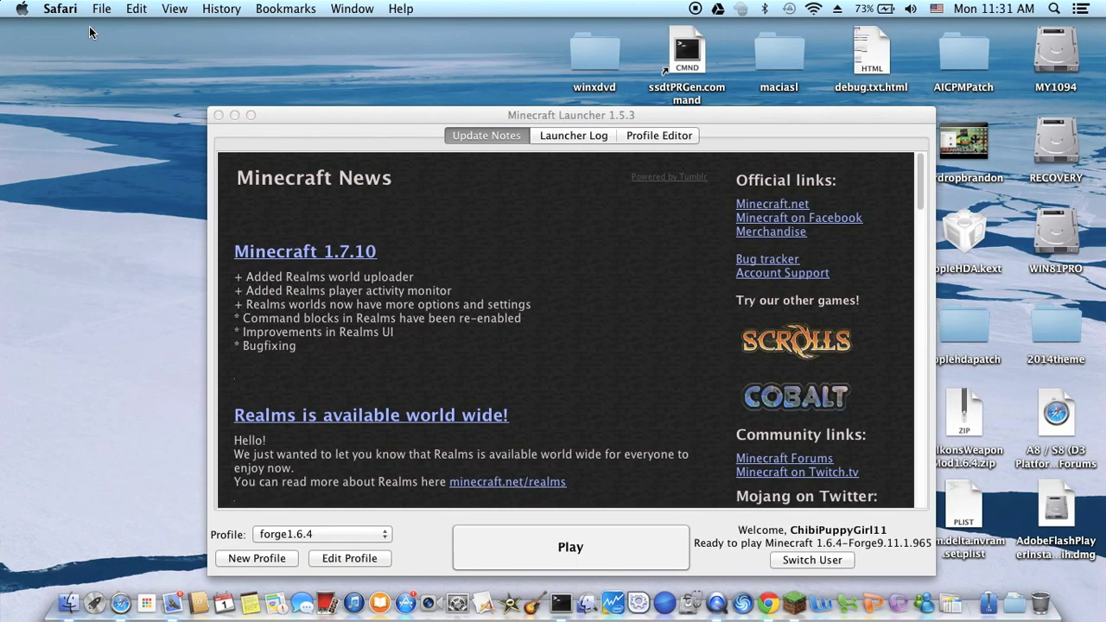
# Minimize the Minecraft Launcher and run forge-1.6.4-9.11.1.965-installer.jar from the mcmods folder inside idogsoftware14 on the desktop
pyautogui.click(235, 116)
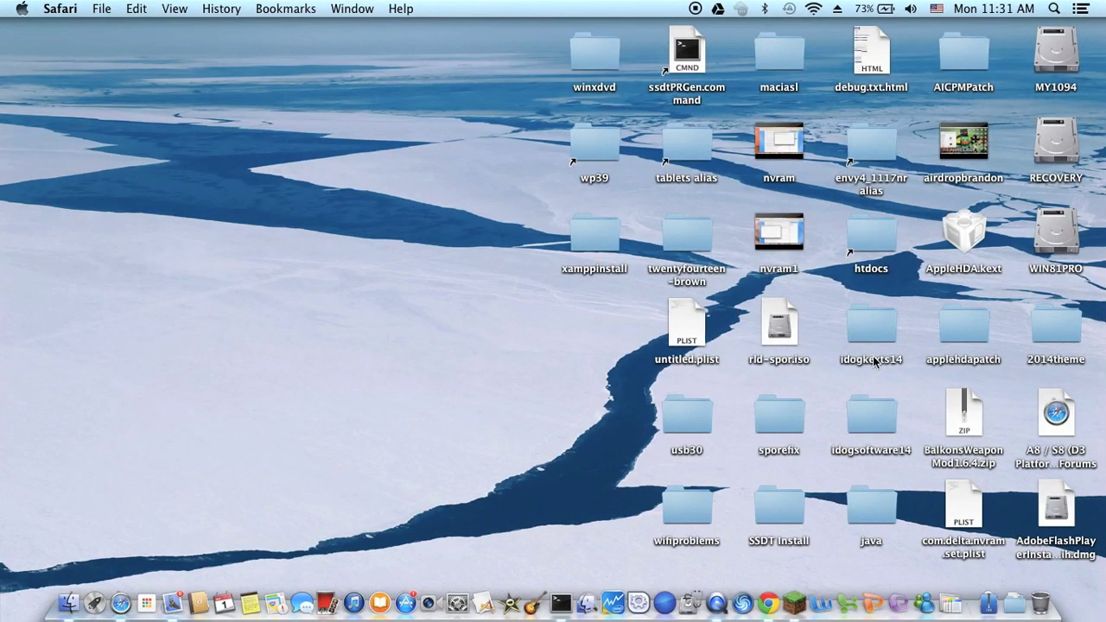
pyautogui.doubleClick(871, 409)
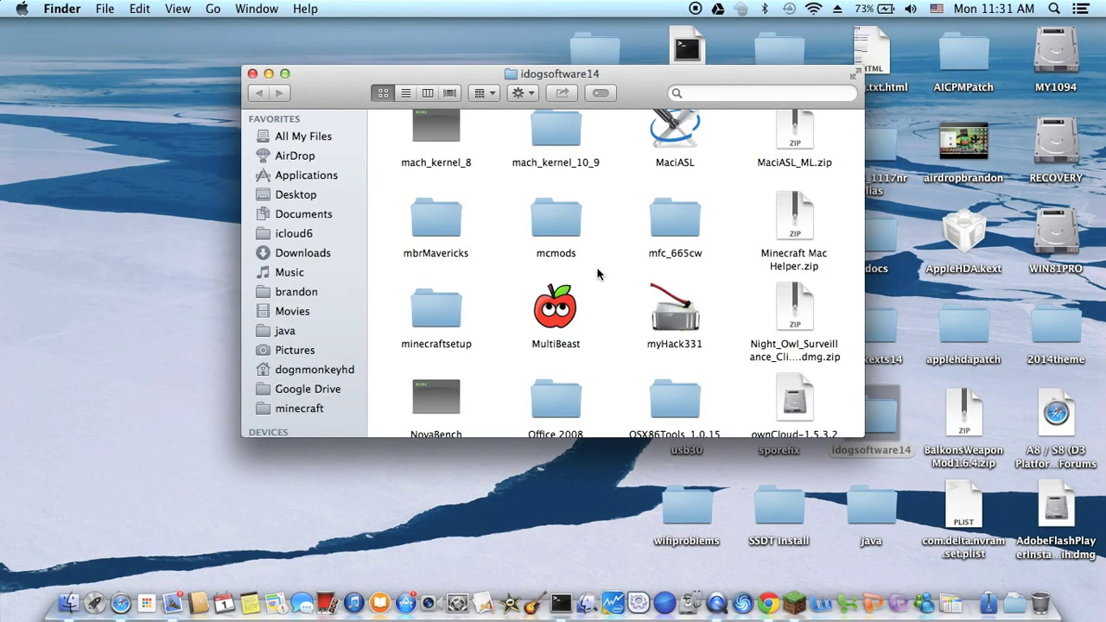
pyautogui.doubleClick(549, 223)
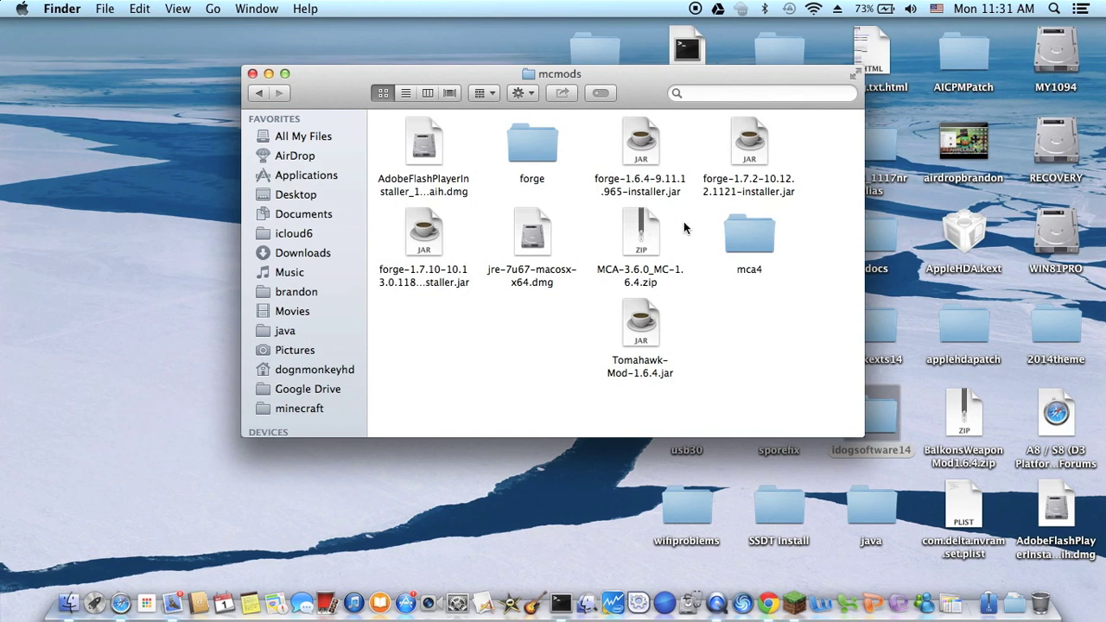
pyautogui.click(653, 185)
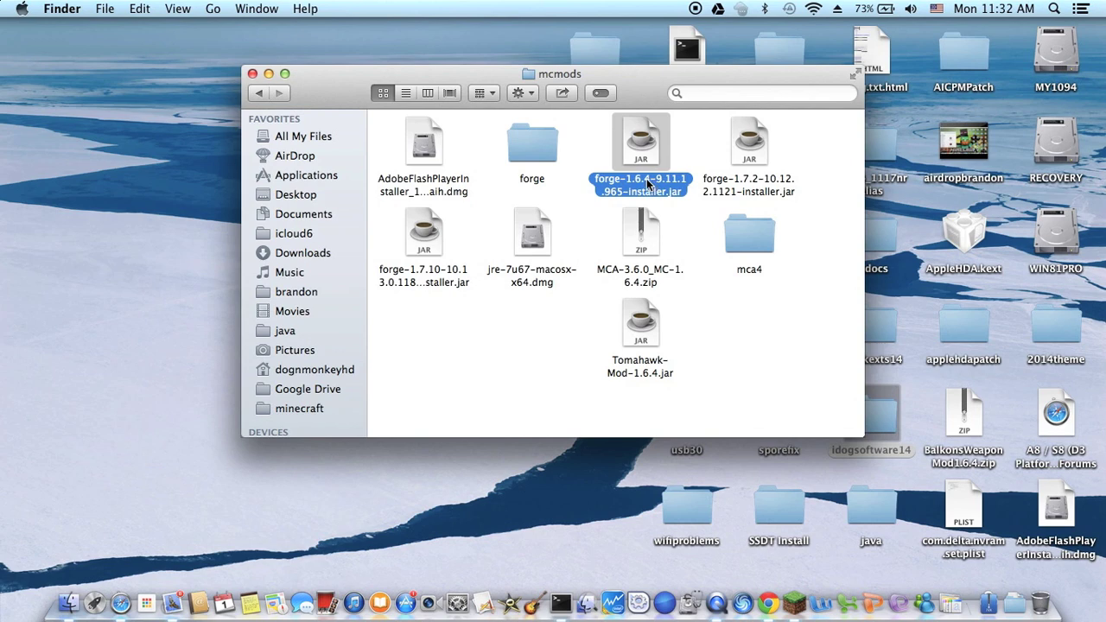
pyautogui.doubleClick(650, 183)
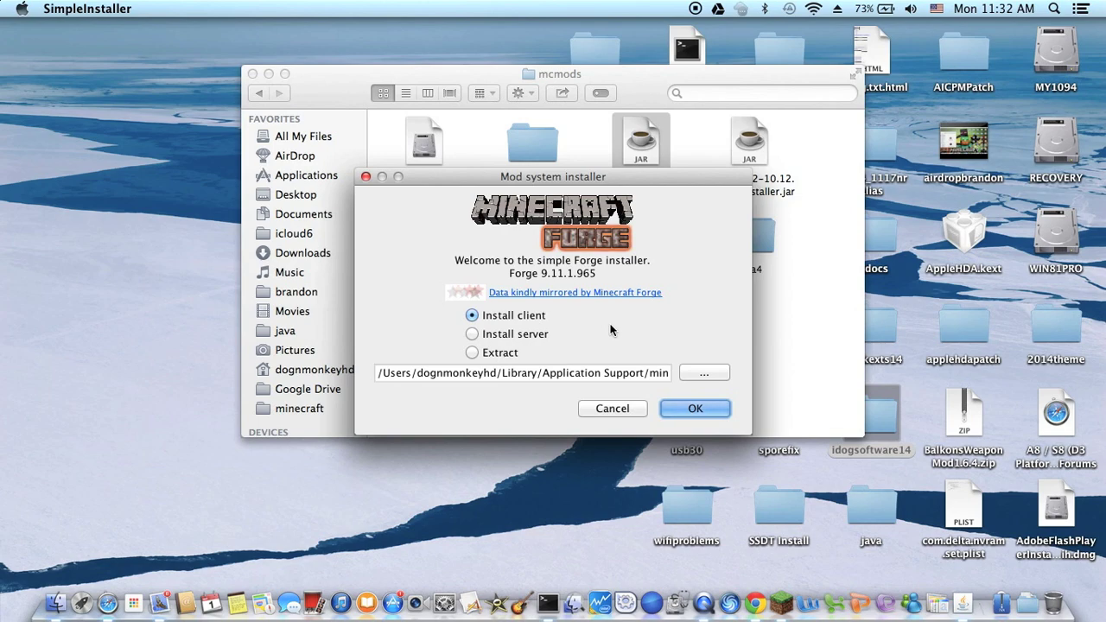
# Switch to the Minecraft Launcher and save the forge1.6.4 profile with its version set to release 1.6.4
pyautogui.click(776, 595)
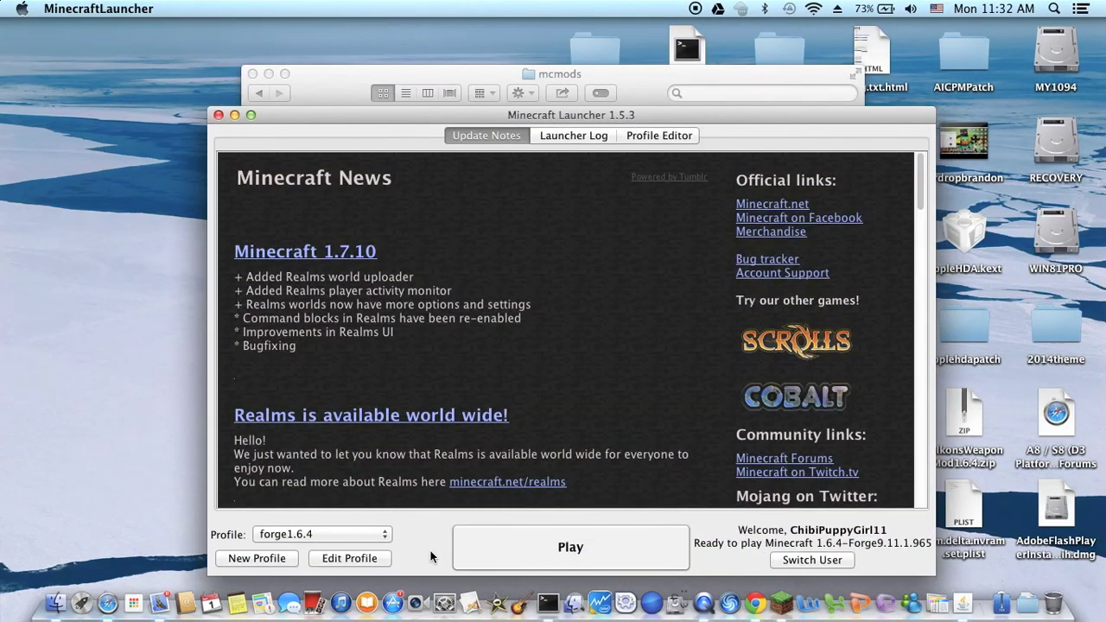
pyautogui.click(375, 532)
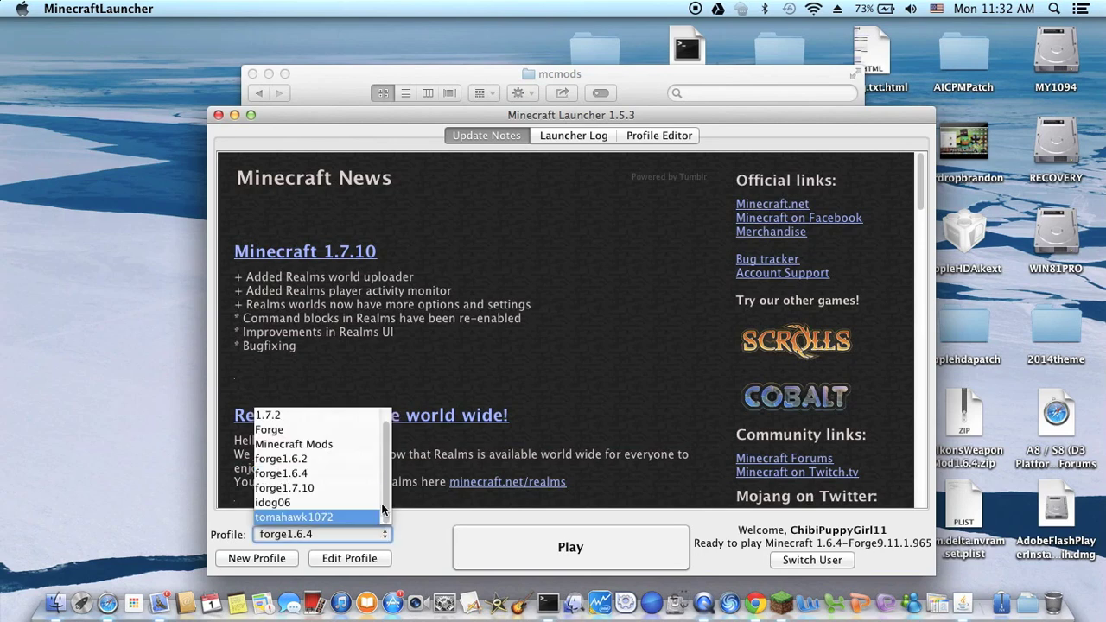
pyautogui.scroll(1, 388, 448)
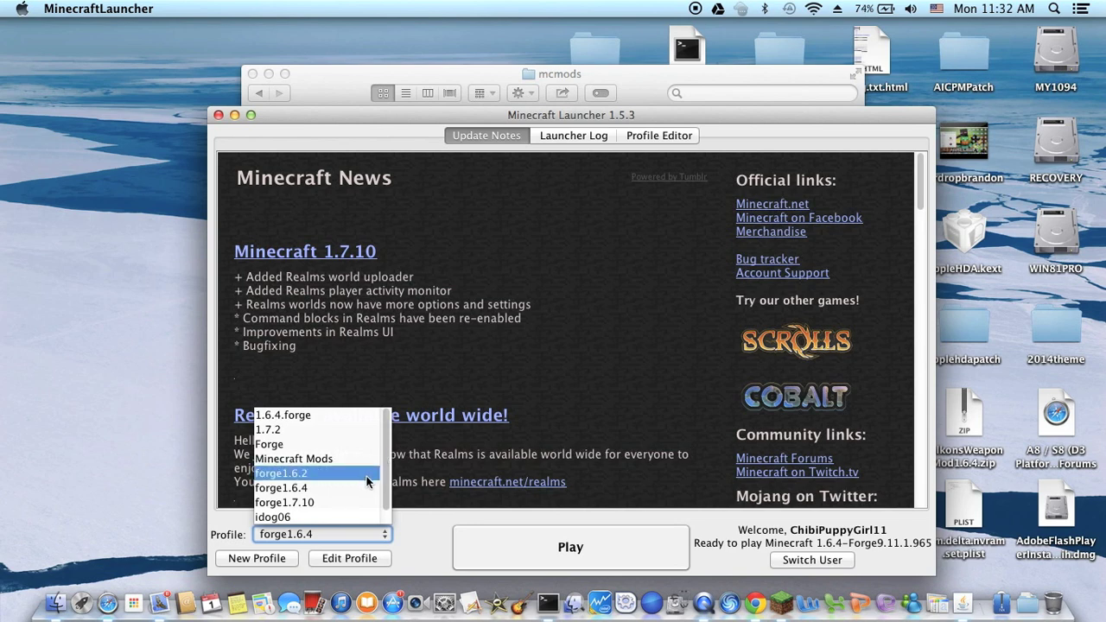
pyautogui.click(357, 488)
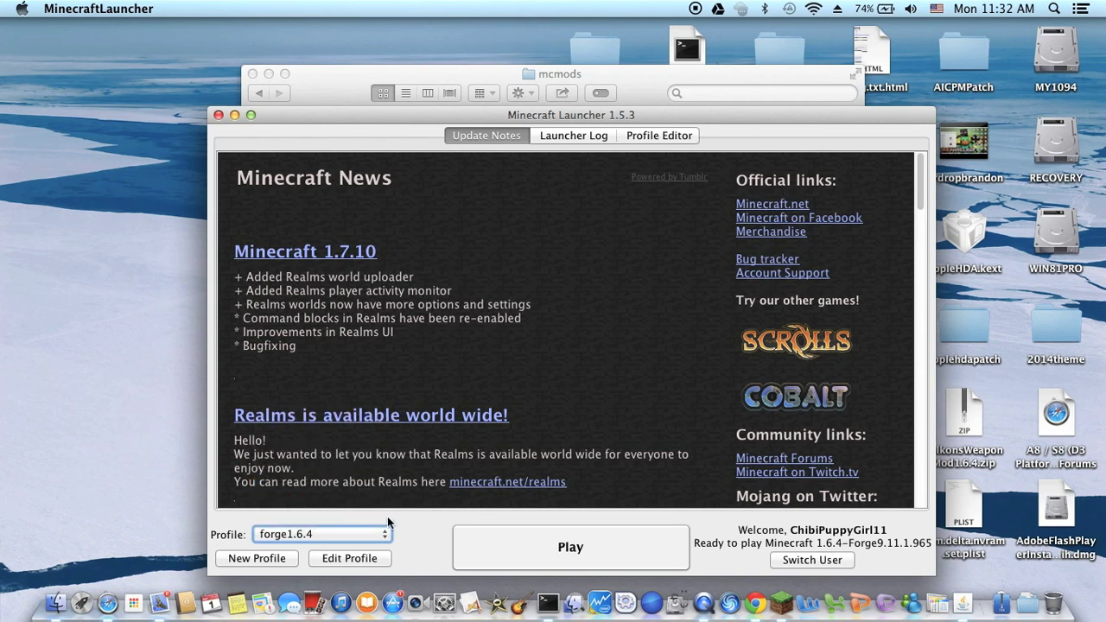
pyautogui.click(347, 559)
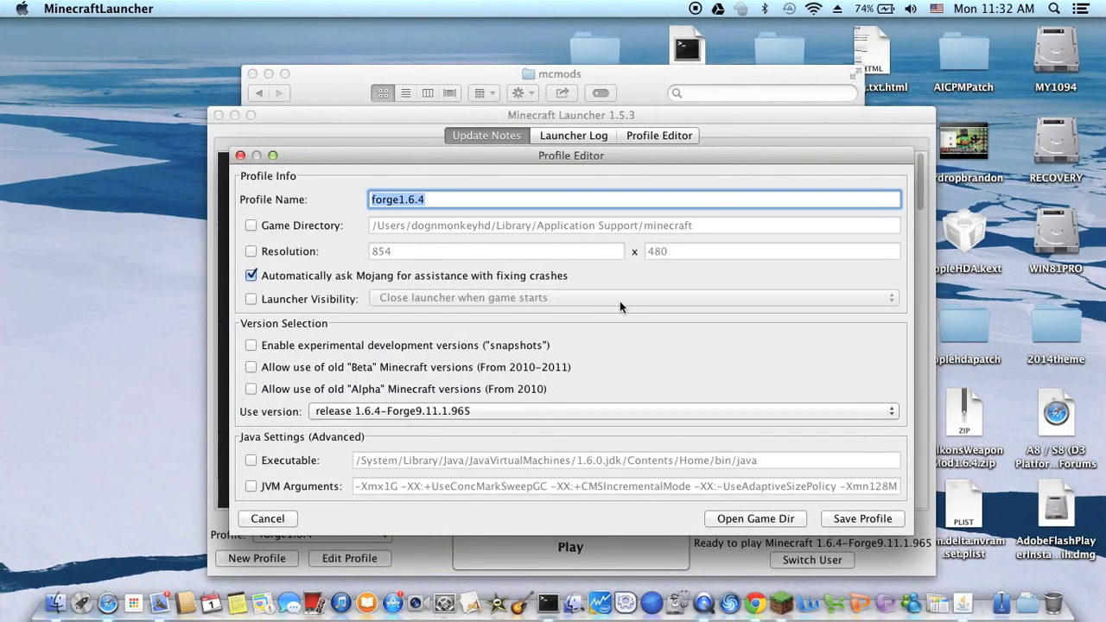
pyautogui.click(636, 410)
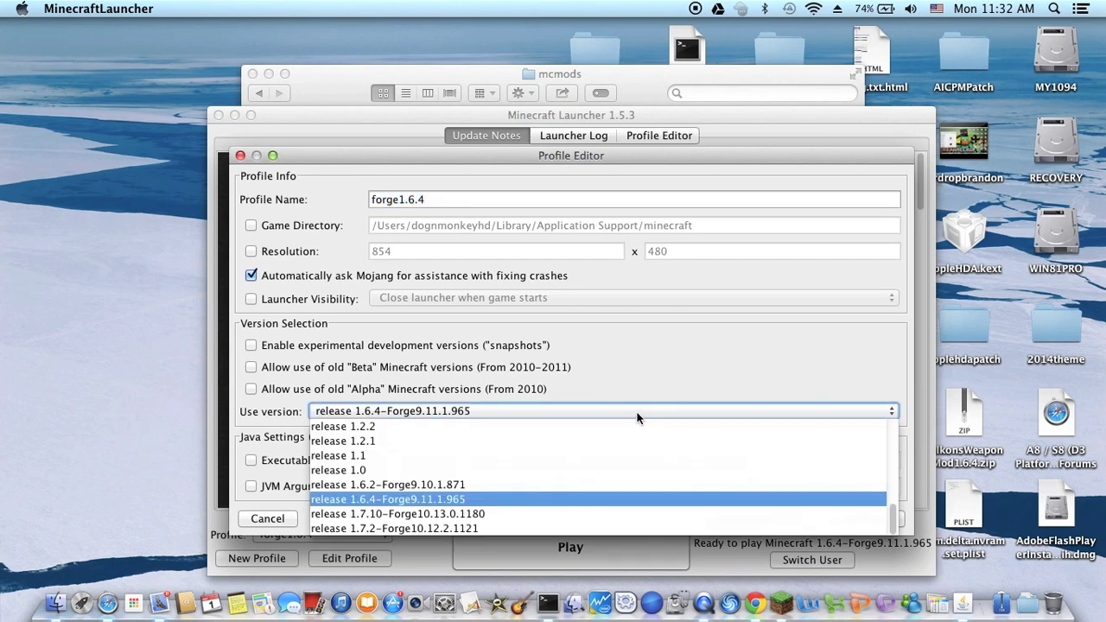
pyautogui.scroll(7, 632, 447)
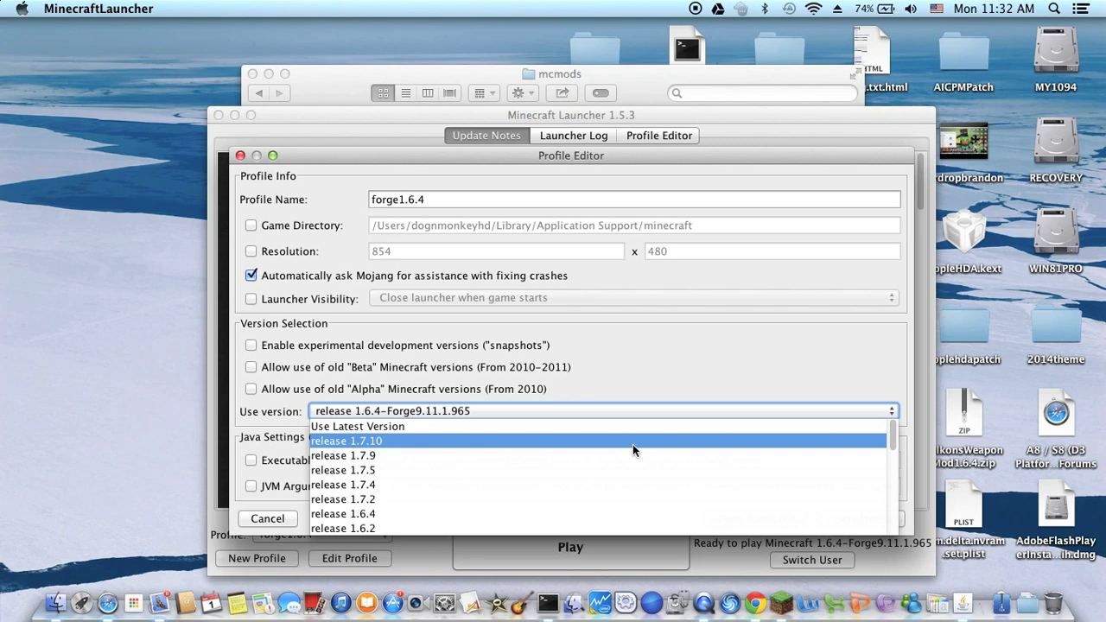
pyautogui.click(565, 512)
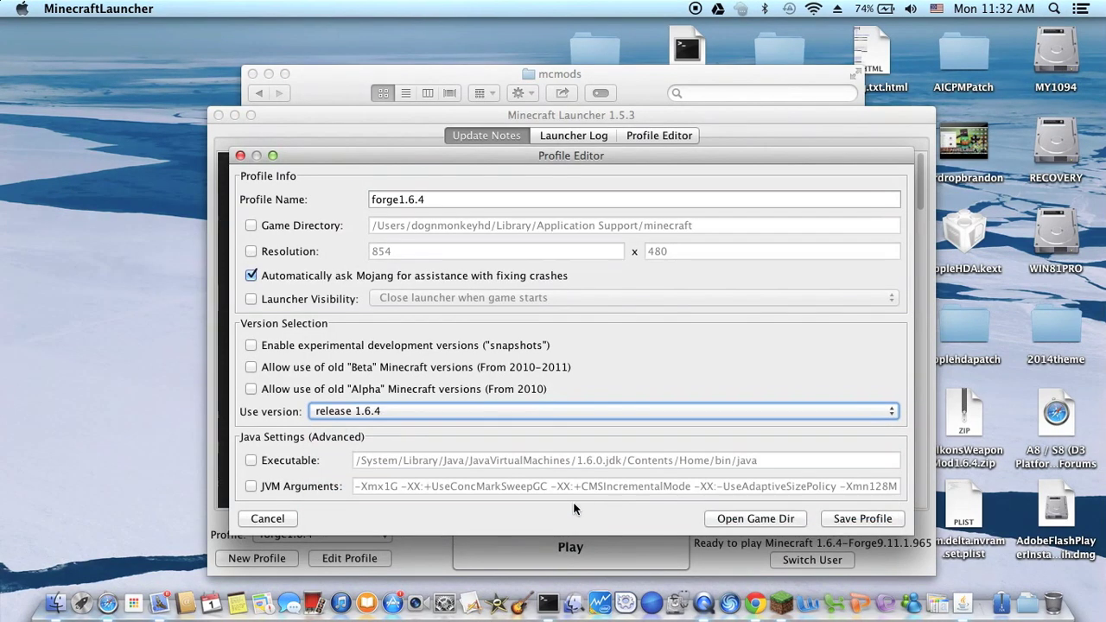
pyautogui.click(856, 520)
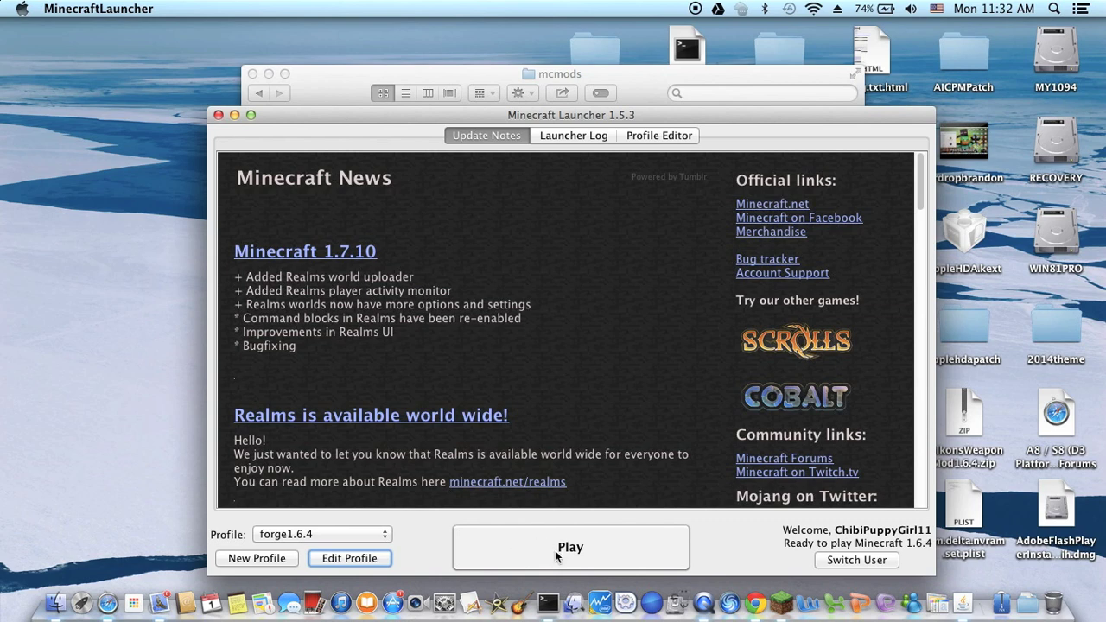
# Launch Minecraft 1.6.4 once and quit it, and install the Forge 9.11.1.965 client with the open Forge installer
pyautogui.click(555, 551)
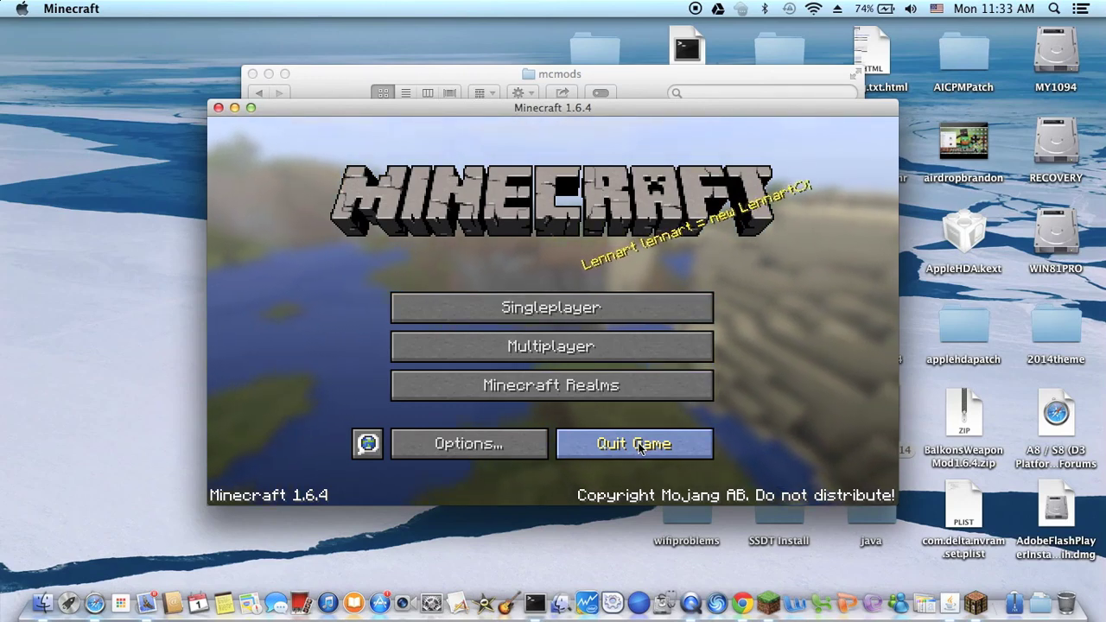
pyautogui.click(639, 447)
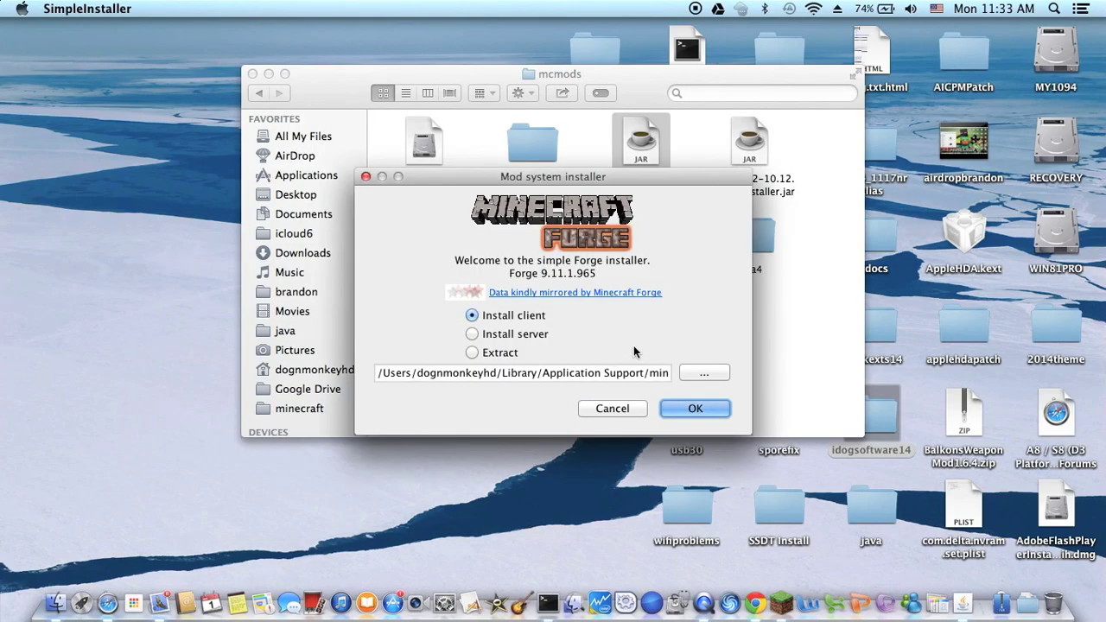
pyautogui.click(680, 410)
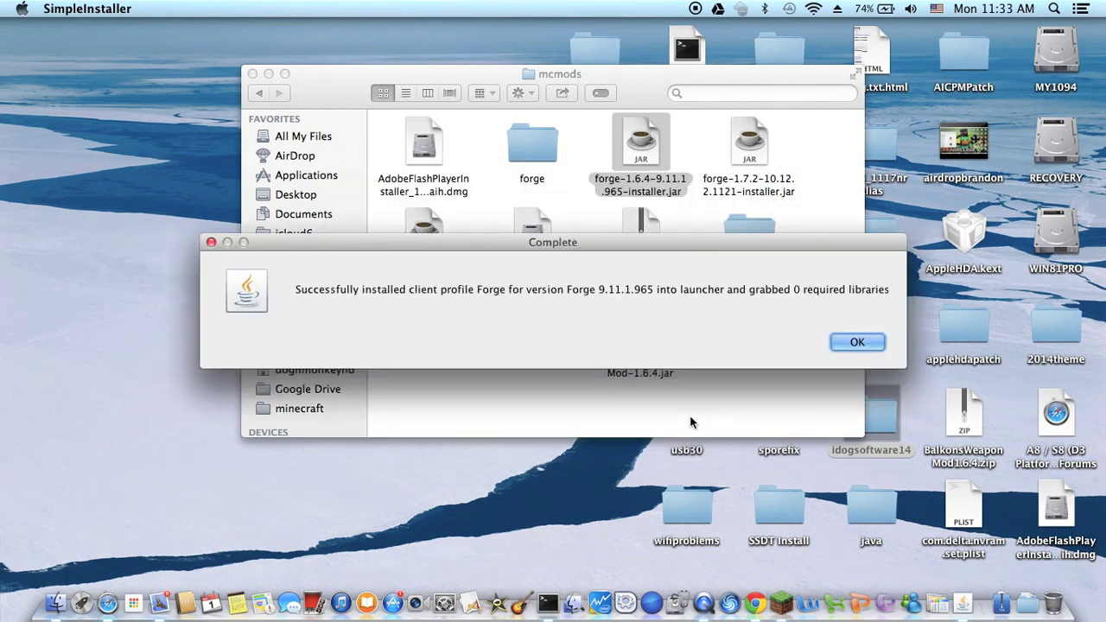
pyautogui.click(855, 342)
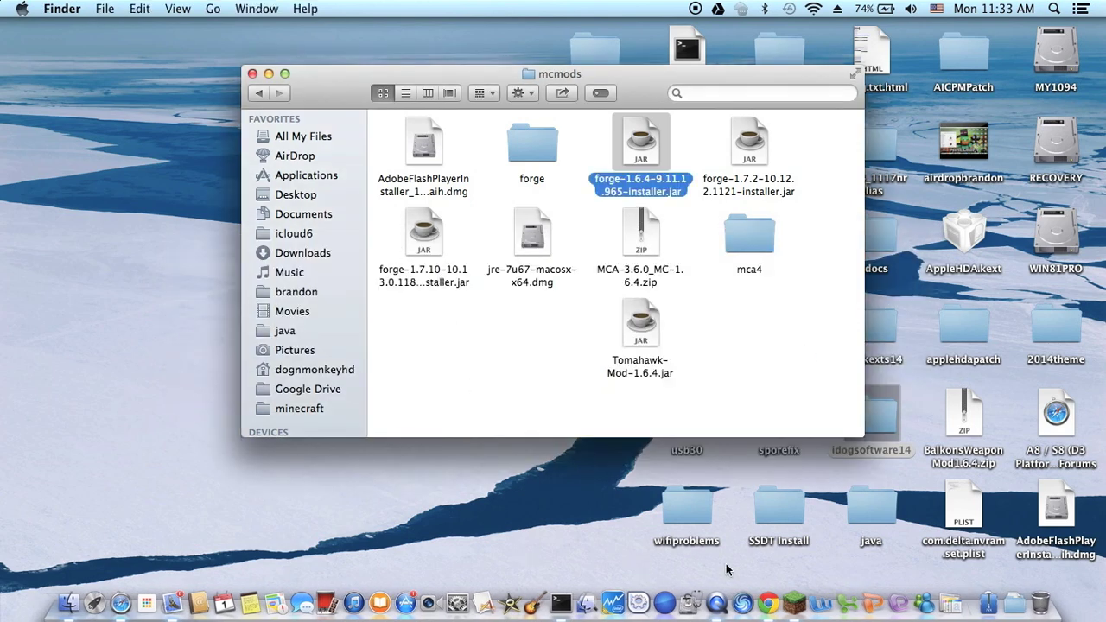
# Open the Minecraft Launcher and save a new profile named mynew164 that uses version release 1.6.4-Forge9.11.1.965
pyautogui.click(788, 599)
pyautogui.click(791, 597)
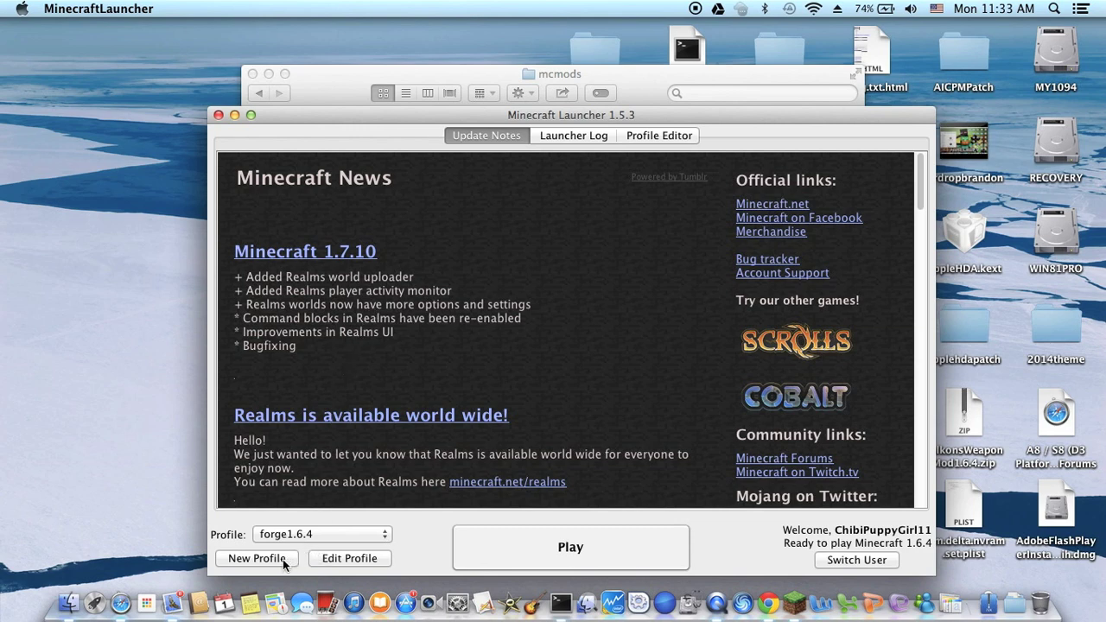
pyautogui.click(278, 560)
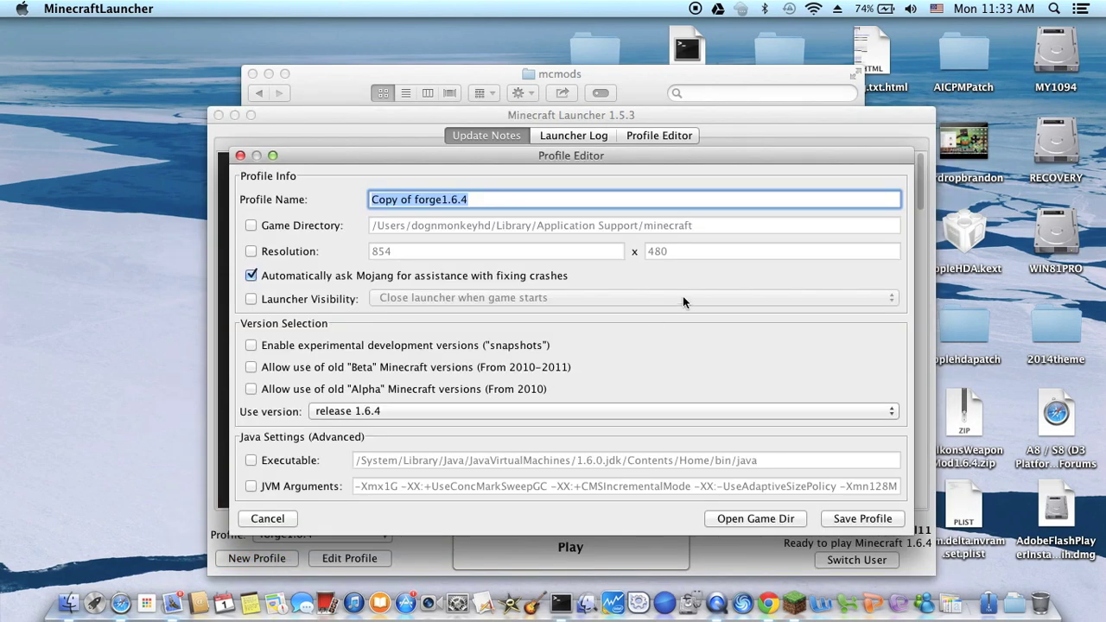
pyautogui.write('mynew')
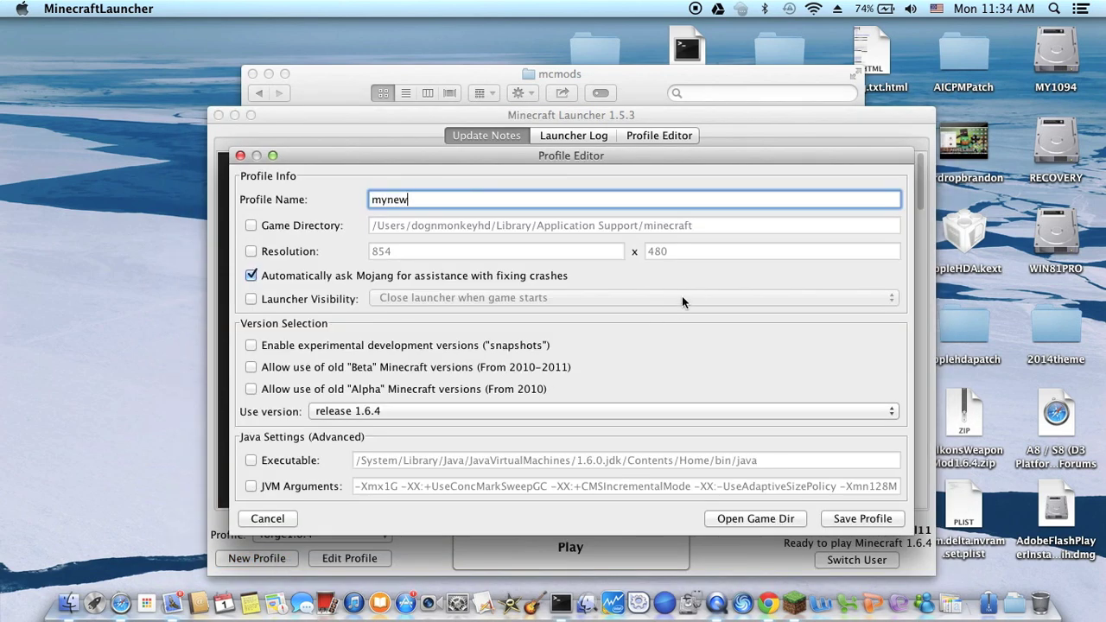
pyautogui.write('164')
pyautogui.click(371, 414)
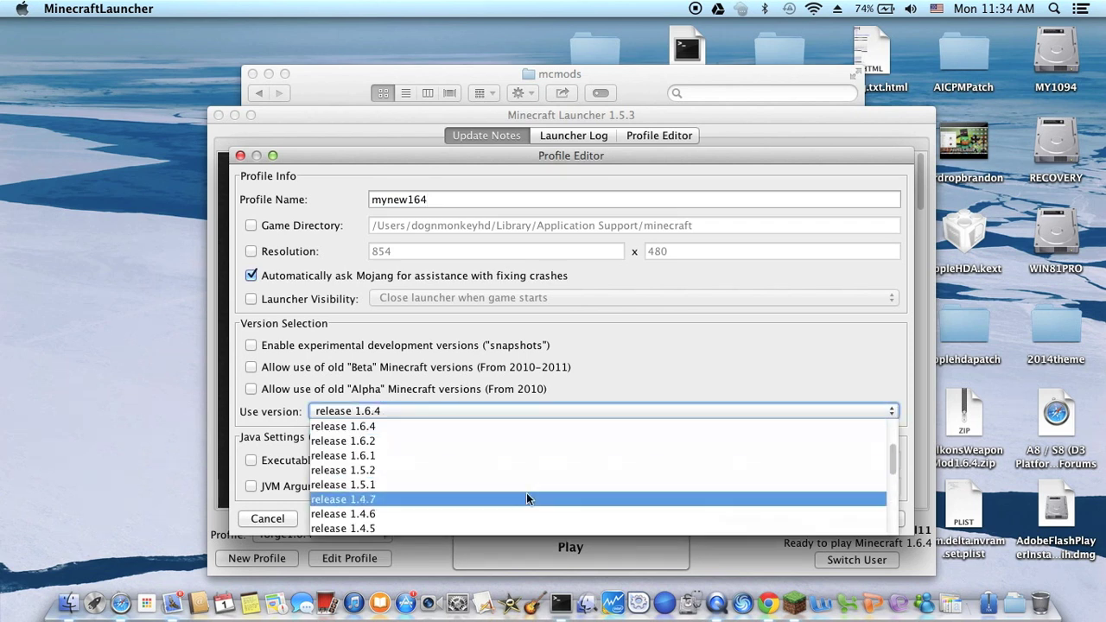
pyautogui.scroll(-10, 522, 487)
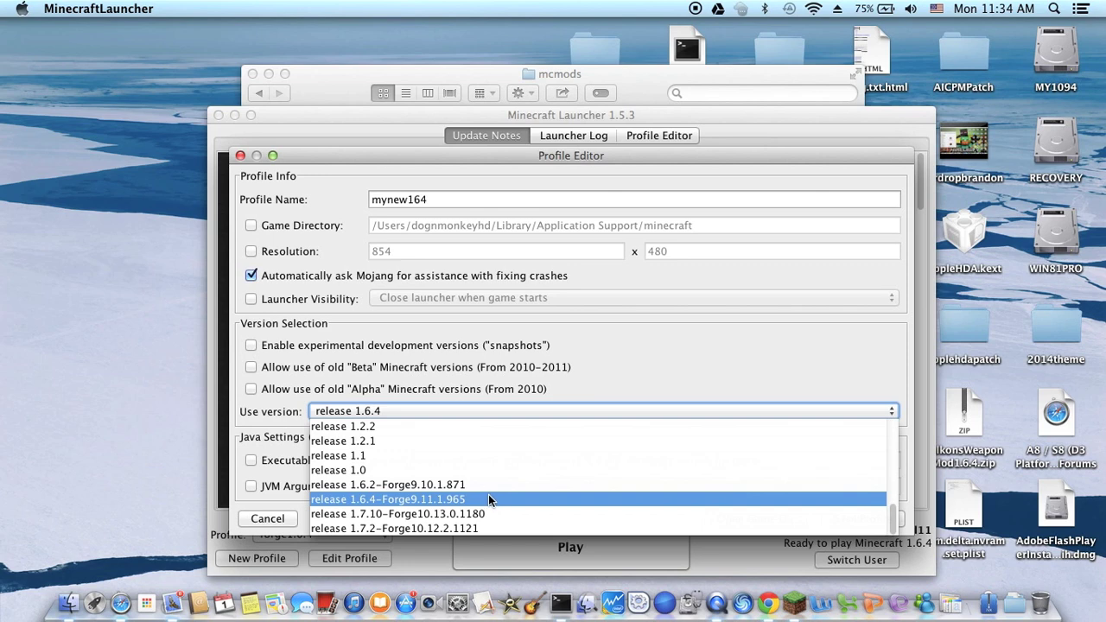
pyautogui.click(489, 499)
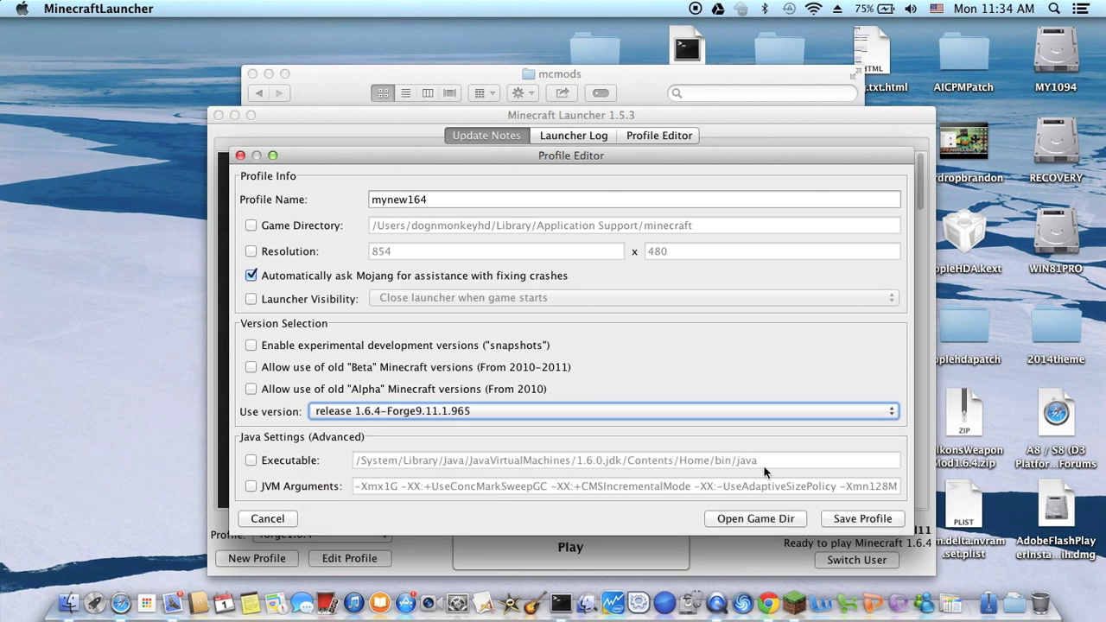
pyautogui.click(858, 518)
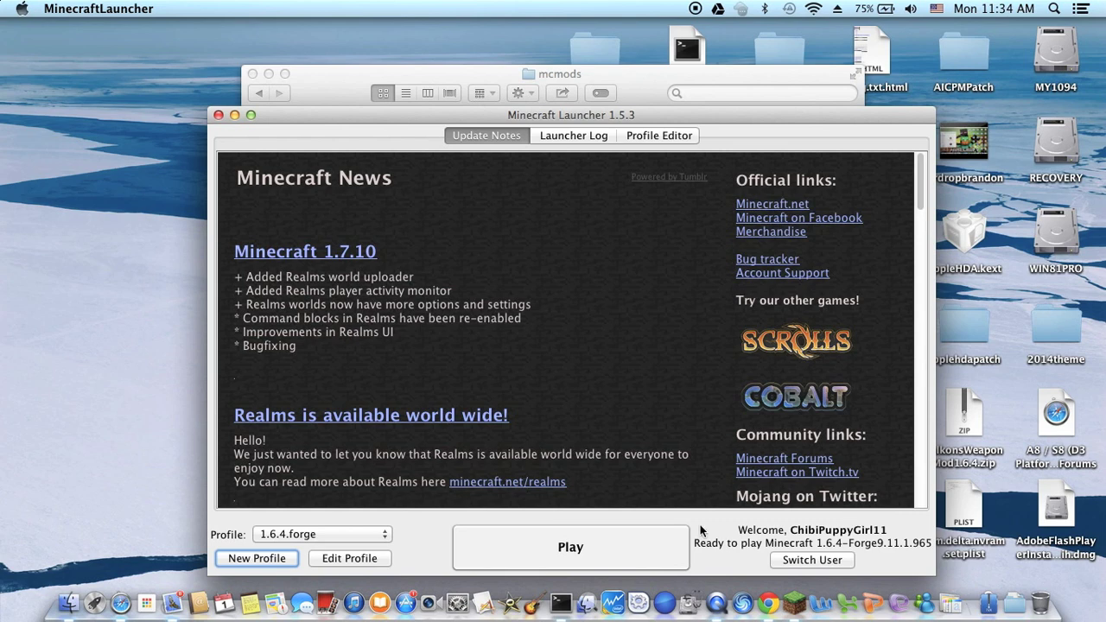
pyautogui.click(361, 536)
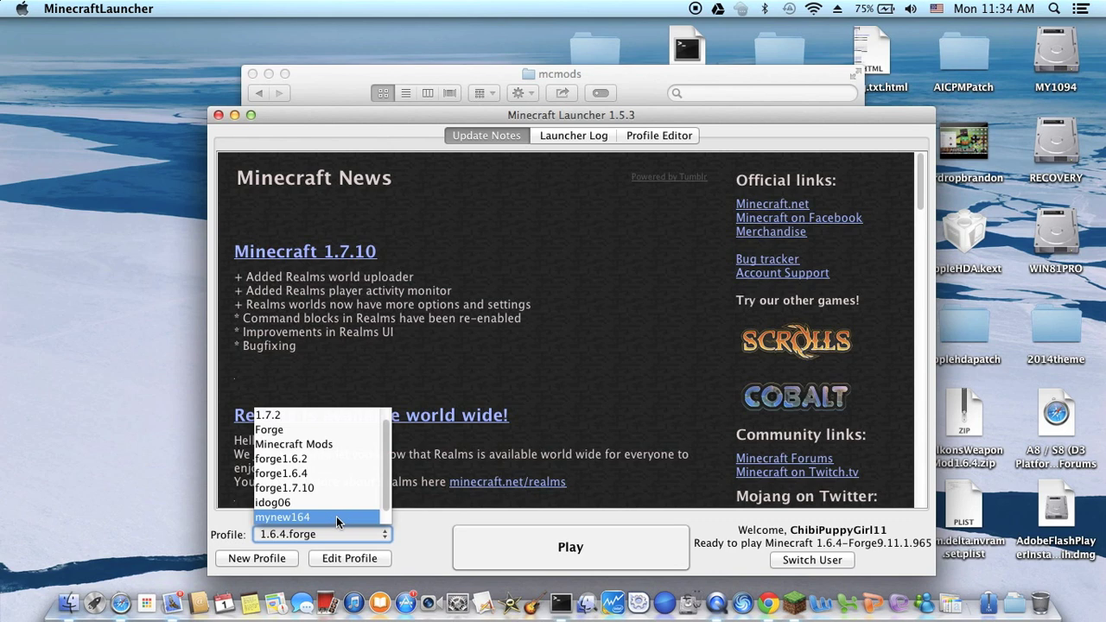
pyautogui.click(336, 516)
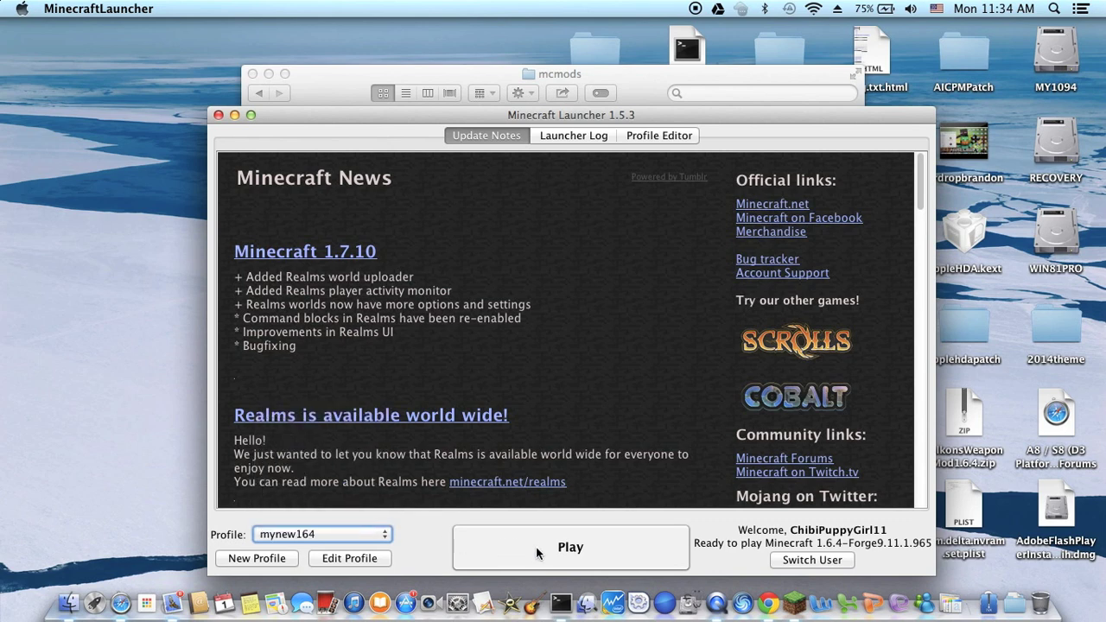
pyautogui.click(563, 557)
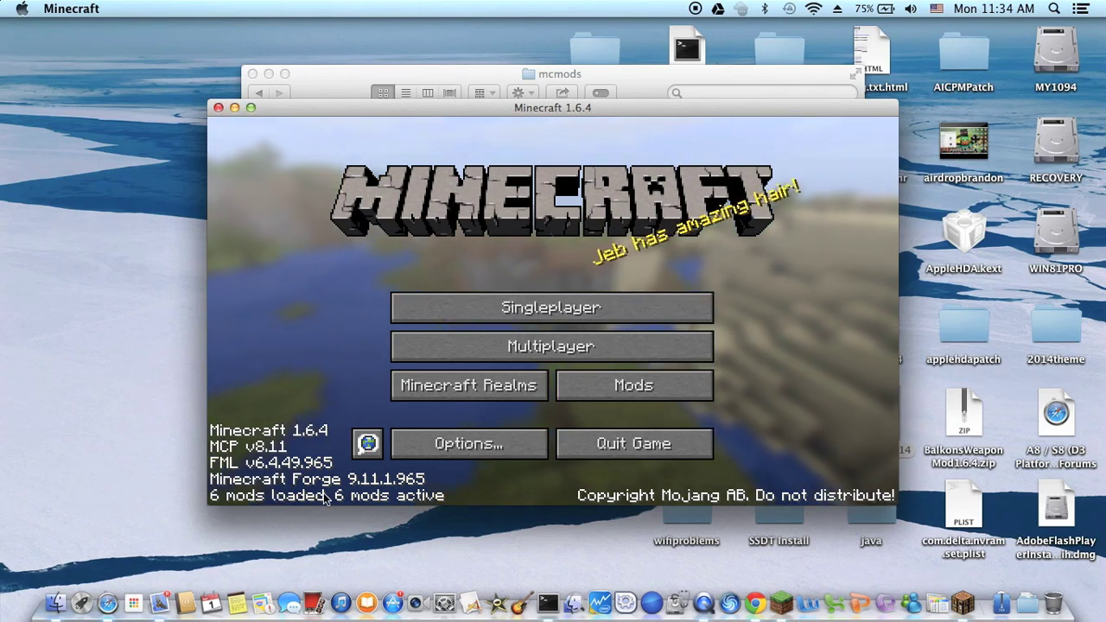
# Check the game's list of installed mods and close the Minecraft and mcmods windows
pyautogui.click(634, 389)
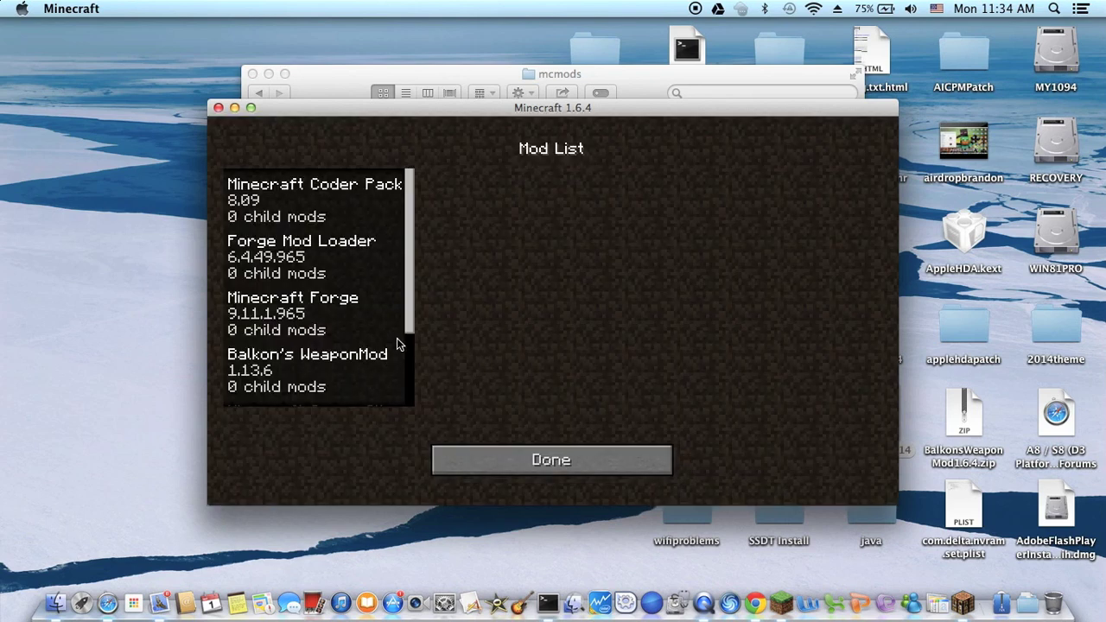
pyautogui.click(219, 108)
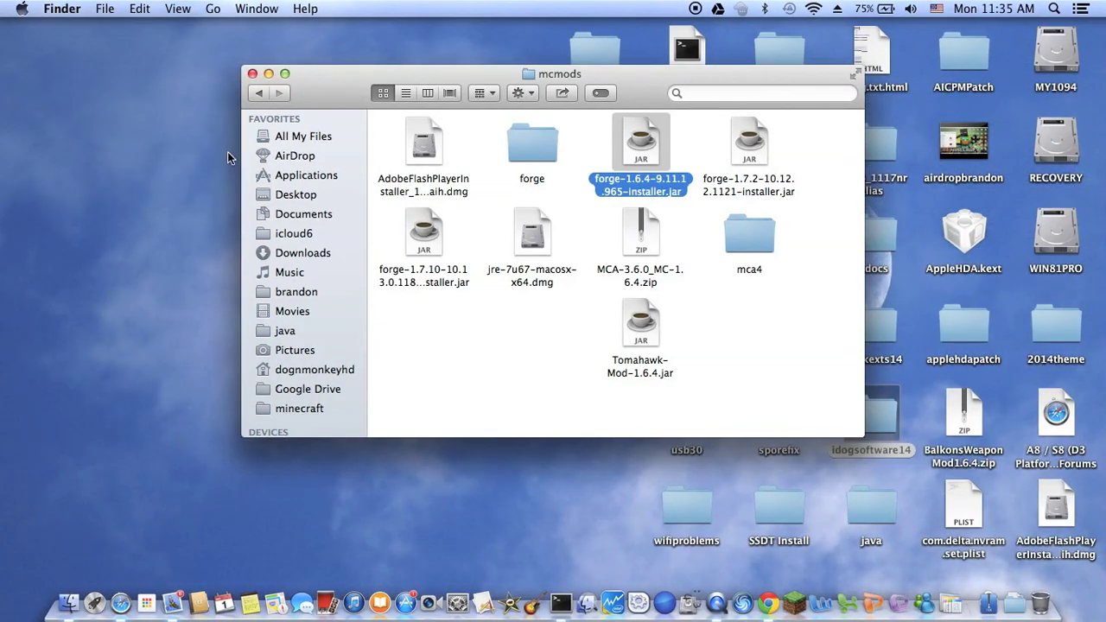
pyautogui.click(253, 74)
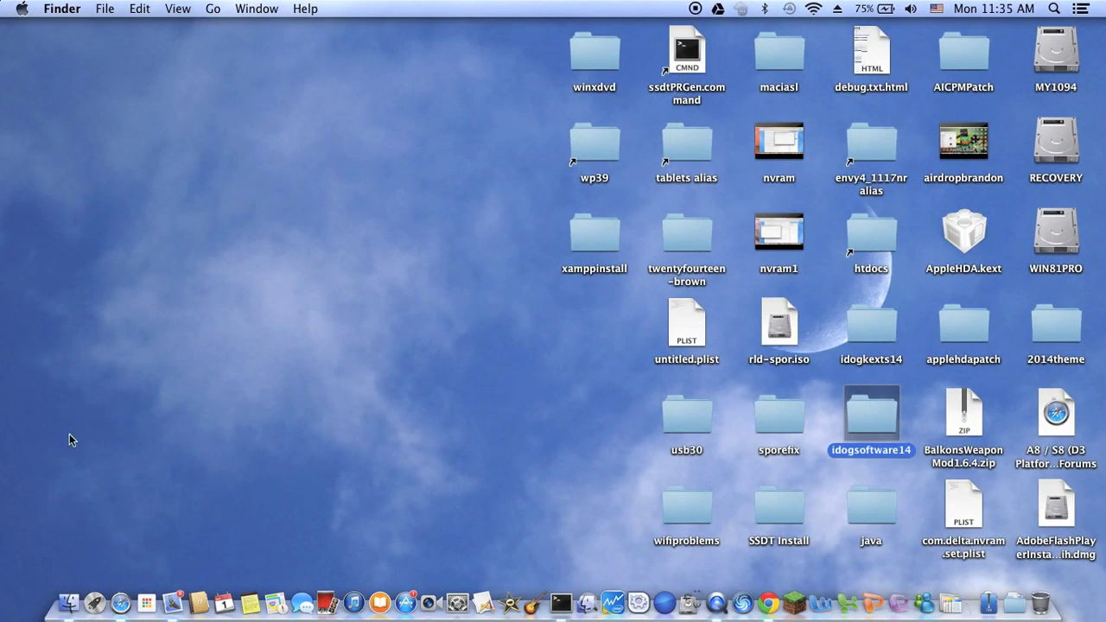
# Open the minecraft folder inside Library > Application Support of the home folder in a new Finder window
pyautogui.click(69, 598)
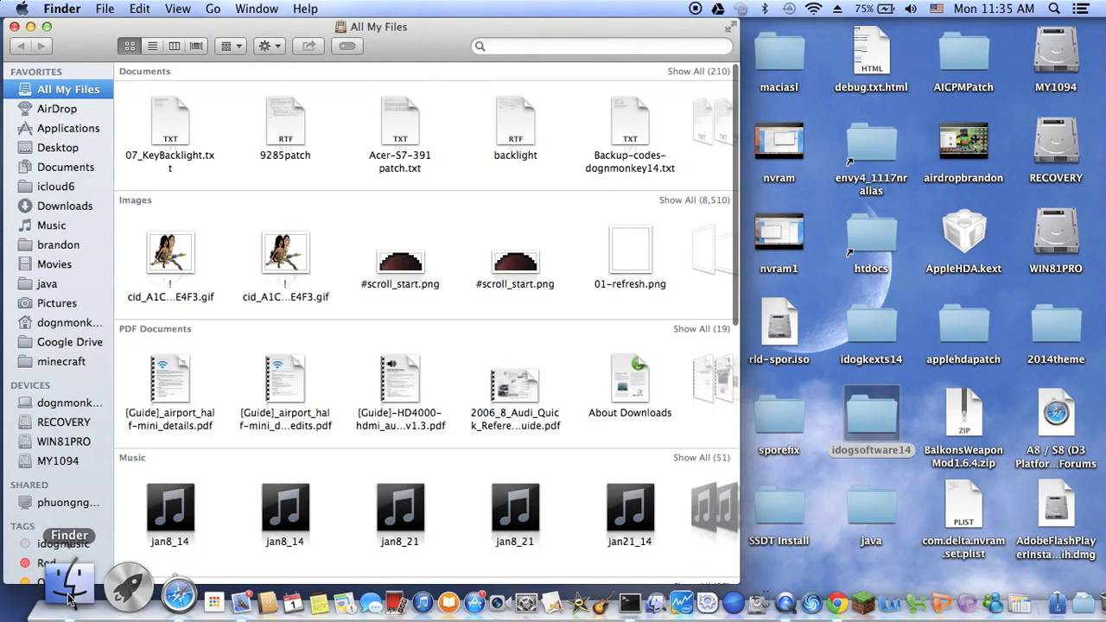
pyautogui.click(75, 323)
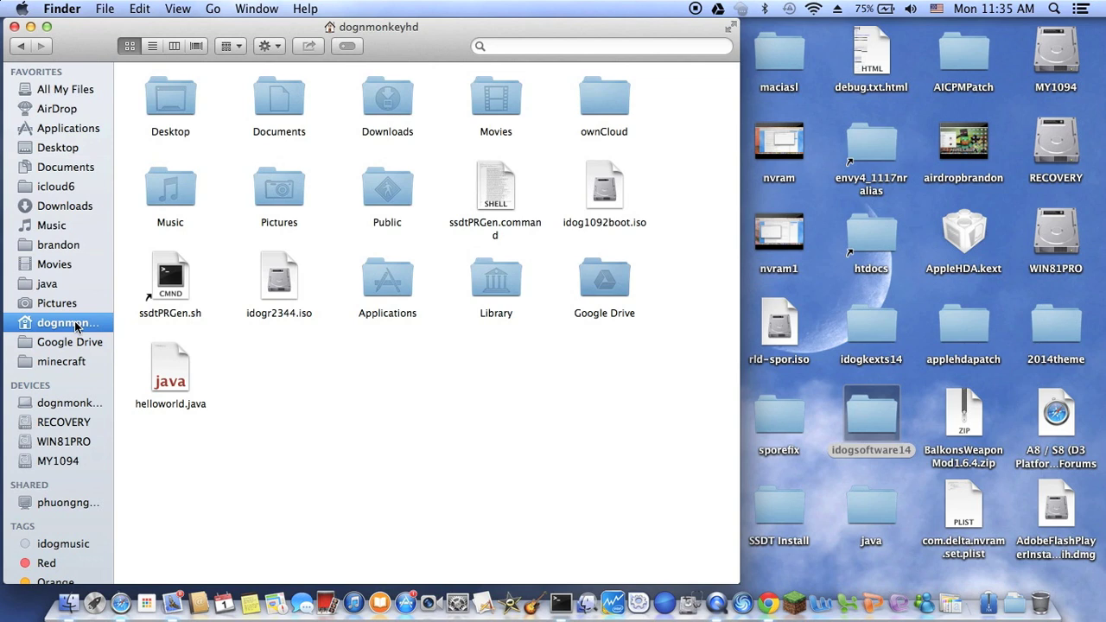
pyautogui.click(503, 294)
pyautogui.click(509, 321)
pyautogui.doubleClick(507, 296)
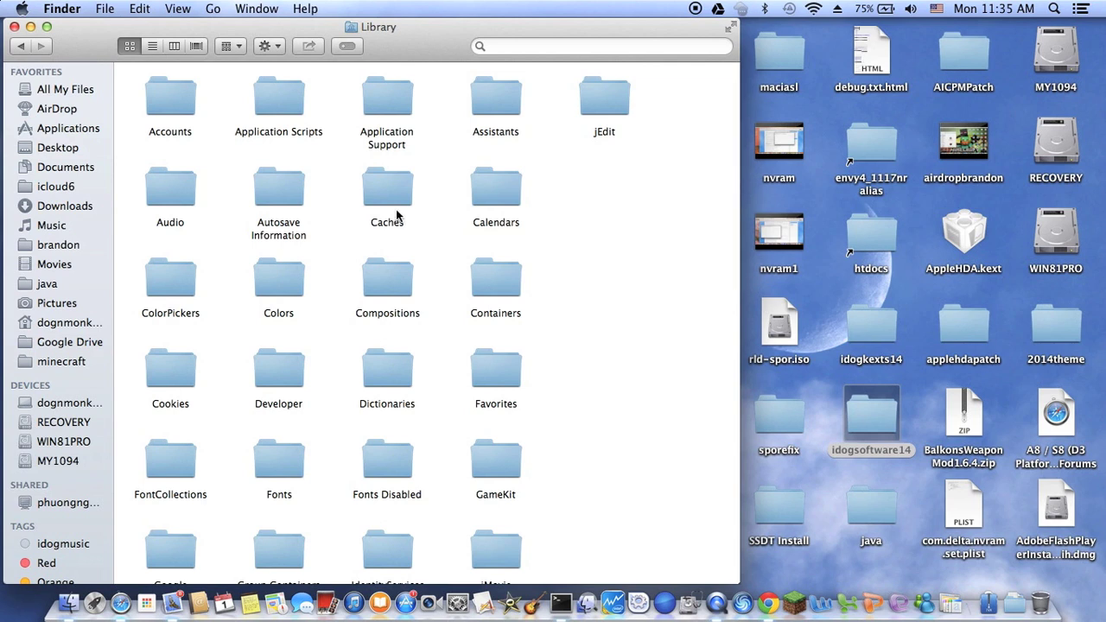
pyautogui.click(382, 110)
pyautogui.doubleClick(383, 110)
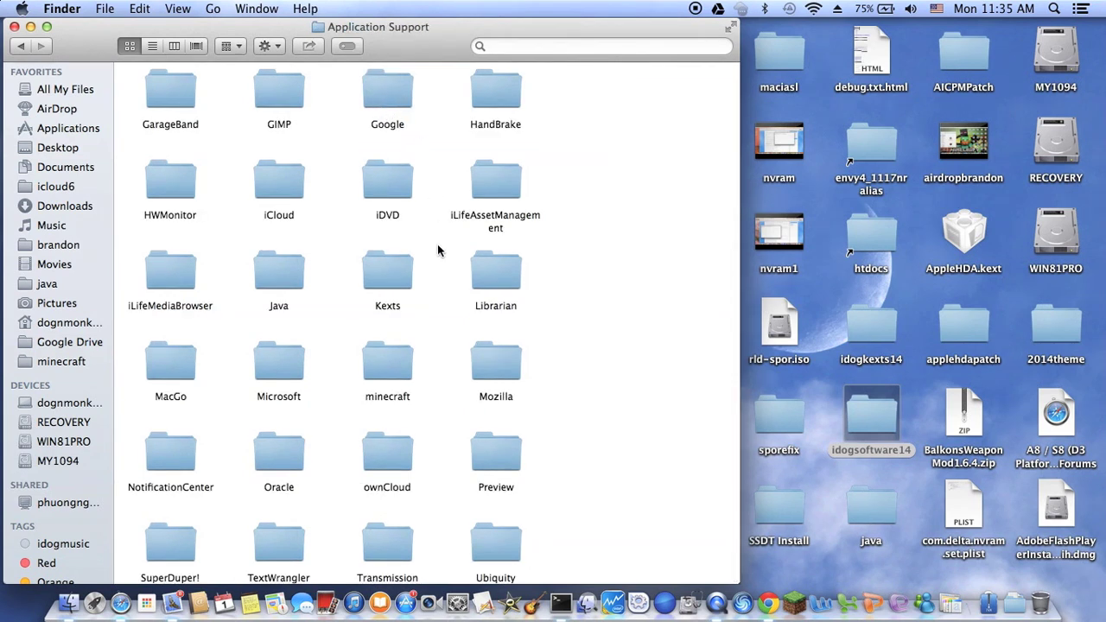
pyautogui.doubleClick(384, 367)
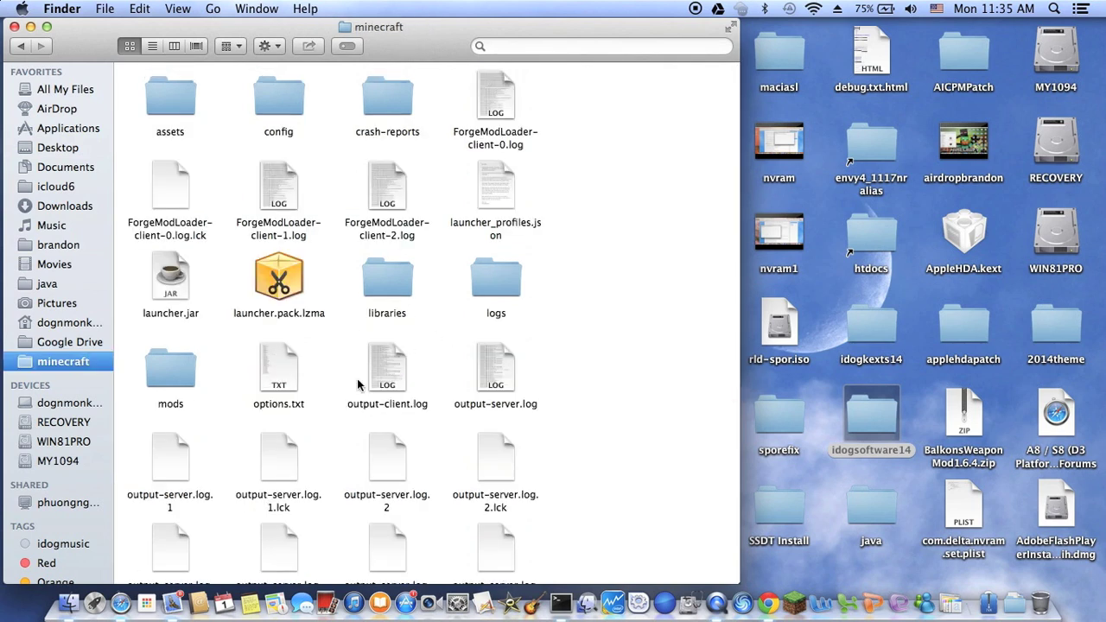
# Add the mods folder to the Finder favorites below minecraft and open it from there
pyautogui.click(180, 371)
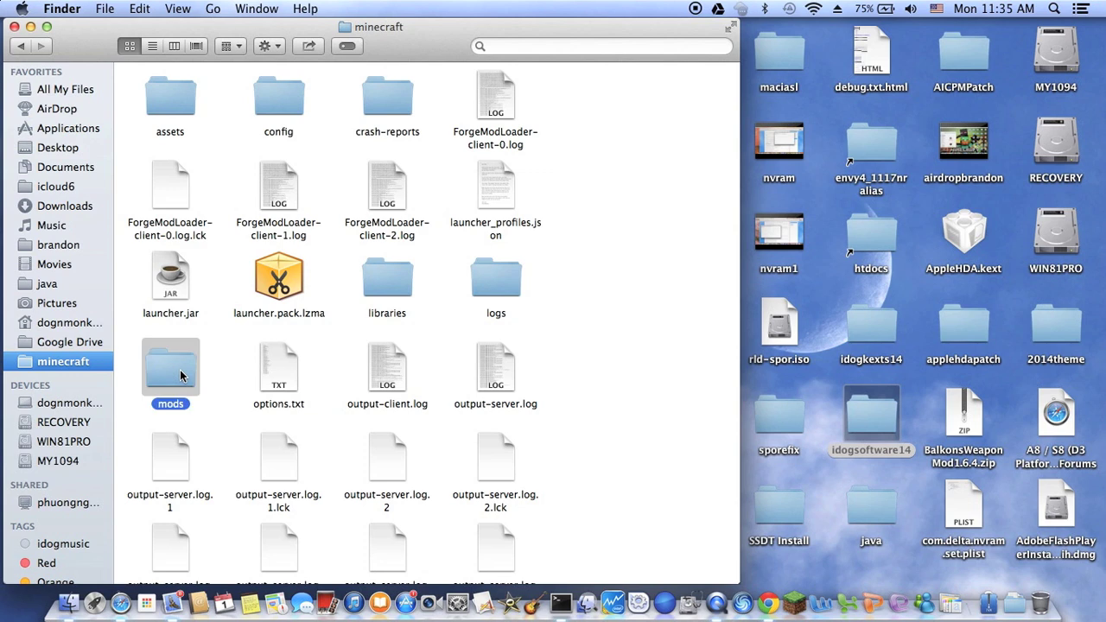
pyautogui.moveTo(183, 375); pyautogui.dragTo(80, 378)
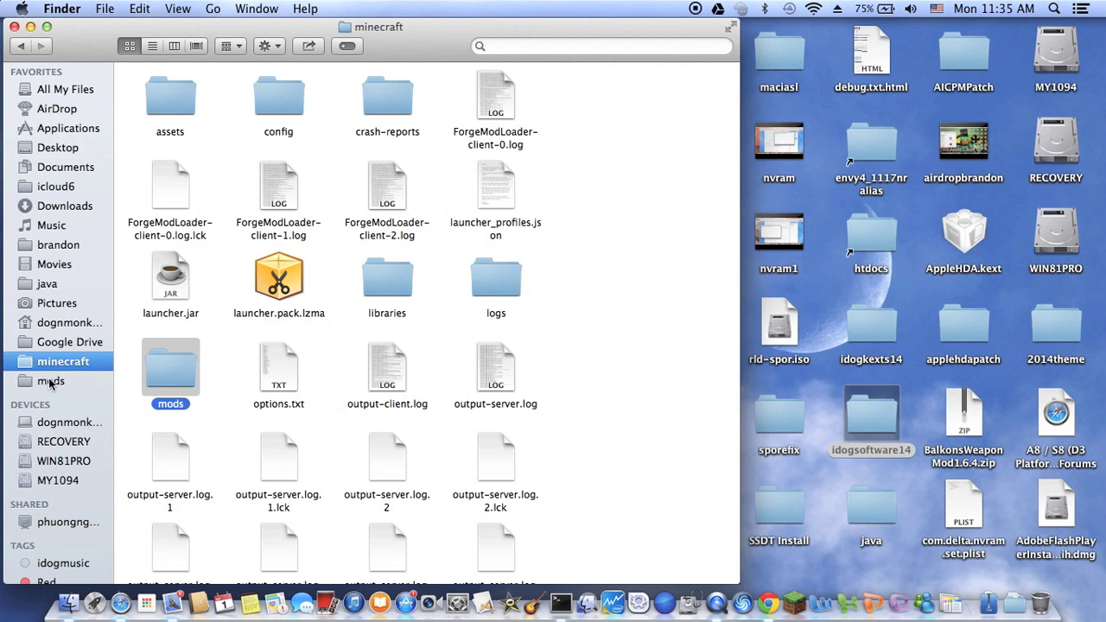
pyautogui.click(51, 382)
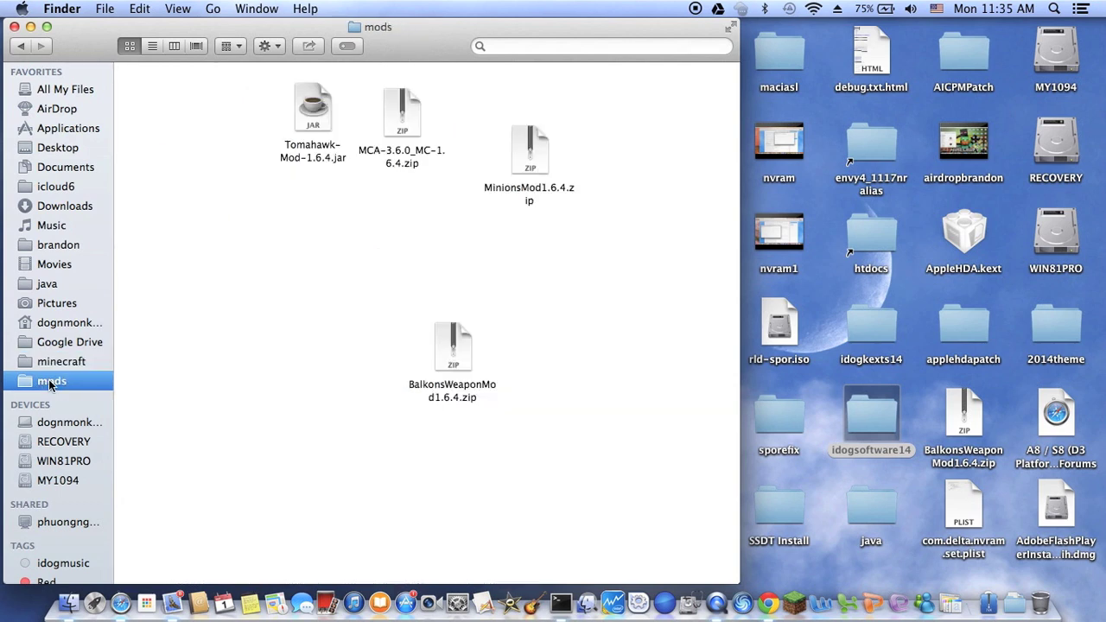
# Clean up the file icons in the mods folder by name
pyautogui.rightClick(309, 396)
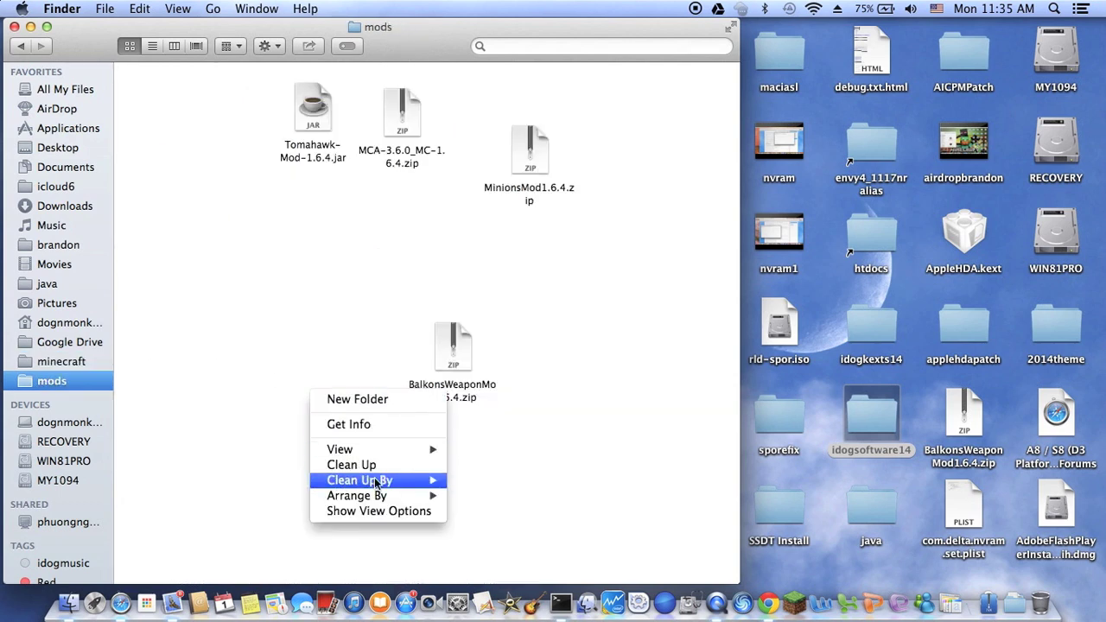
pyautogui.moveTo(377, 482)
pyautogui.click(471, 482)
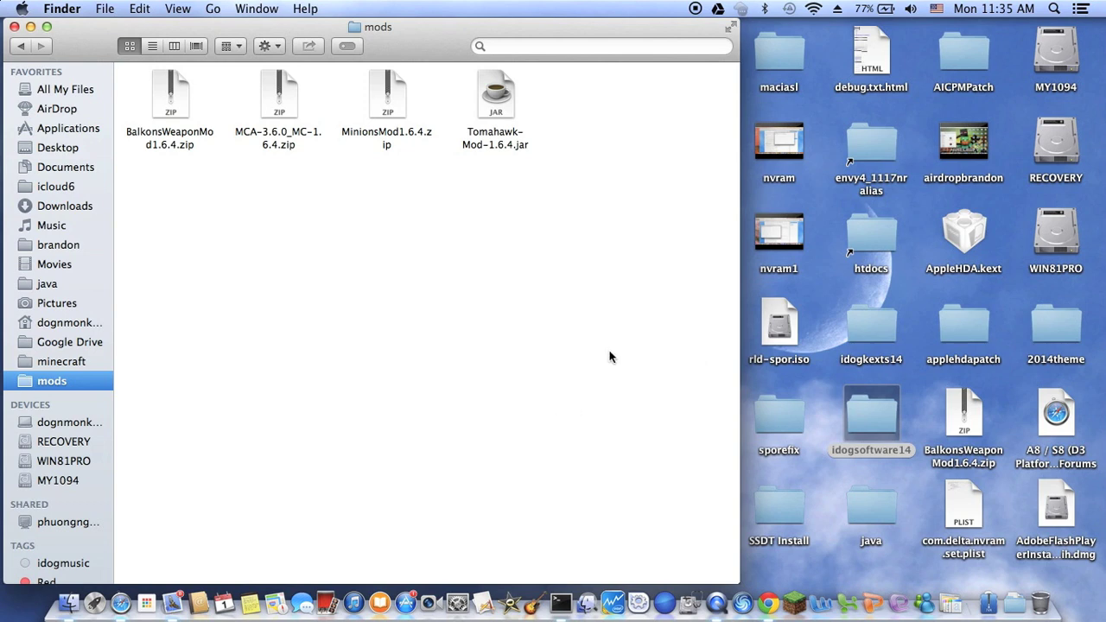
# Trash BalkonsWeaponMod1.6.4.zip in the mods folder, replace it with the copy from the desktop, and clean up the icons by name
pyautogui.click(171, 102)
pyautogui.rightClick(172, 101)
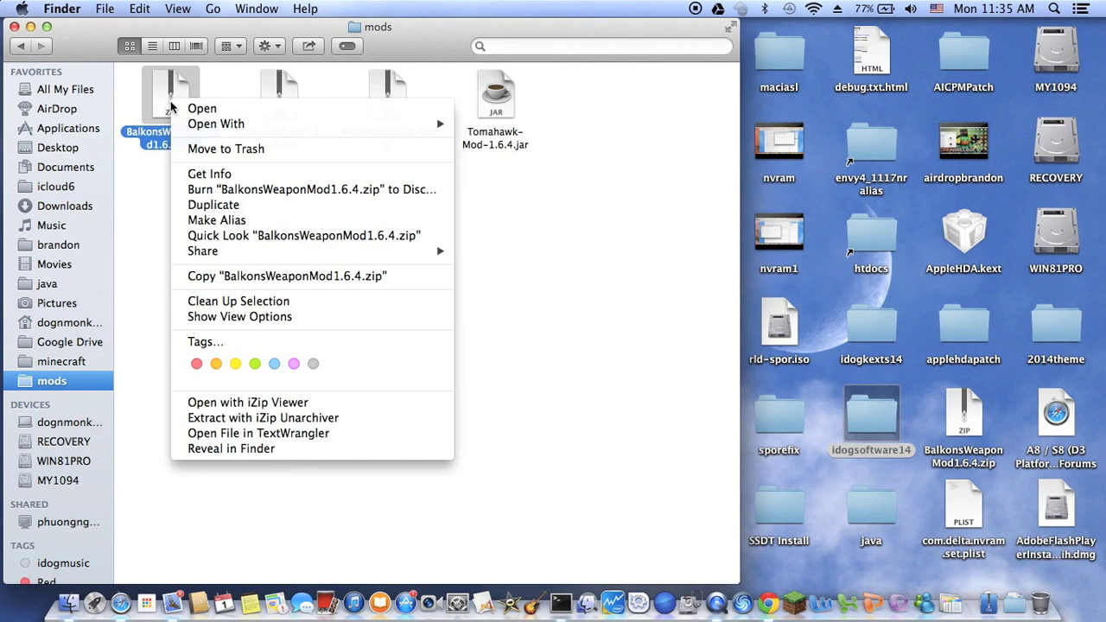
pyautogui.click(204, 145)
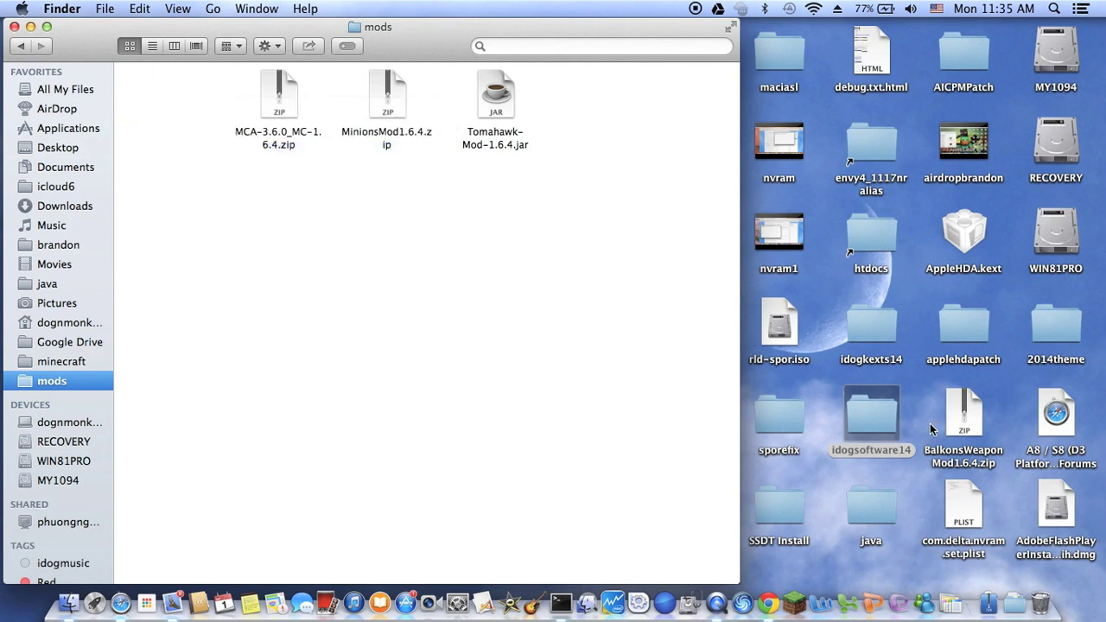
pyautogui.moveTo(965, 430); pyautogui.dragTo(273, 299)
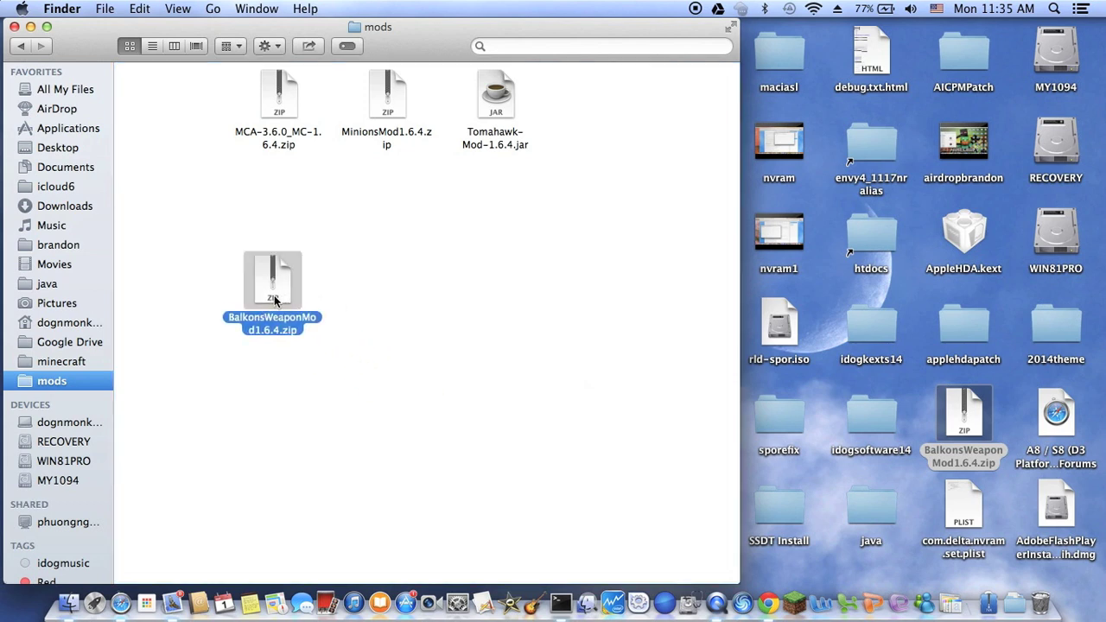
pyautogui.rightClick(381, 267)
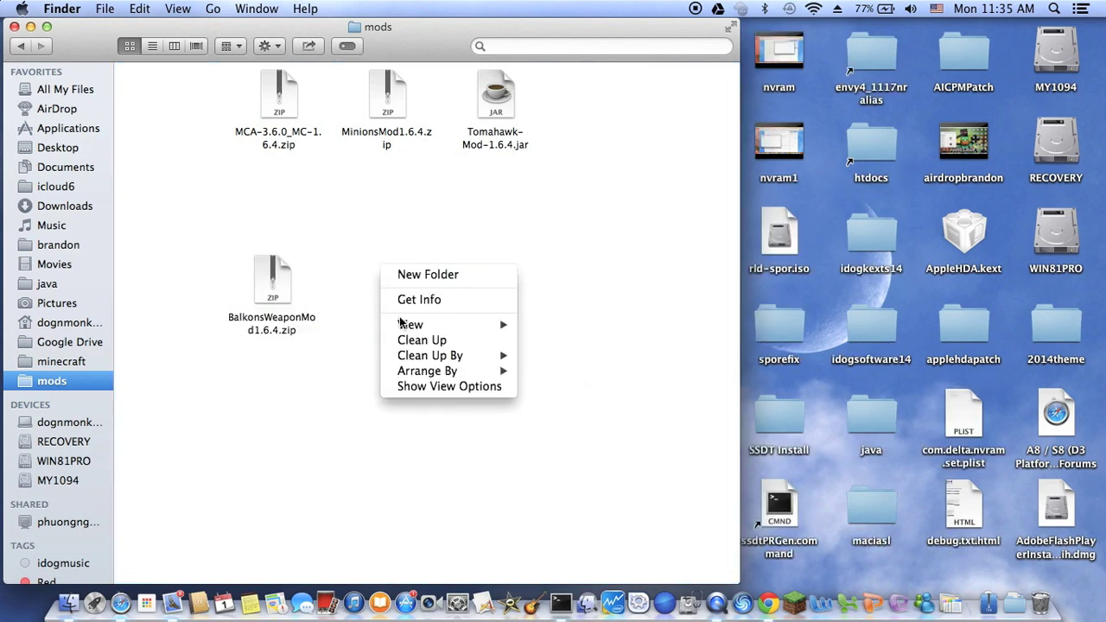
pyautogui.moveTo(423, 356)
pyautogui.click(541, 363)
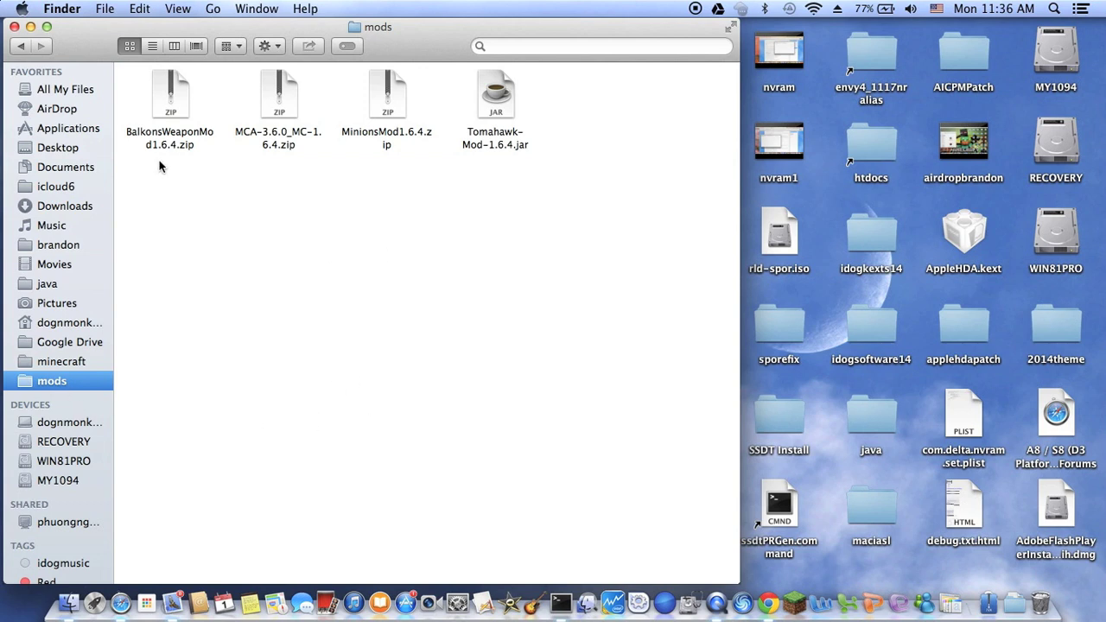
# Retrace the folder path back to Library, compare the MY1094 drive's Library with the home folder's, and close the Finder window
pyautogui.click(19, 46)
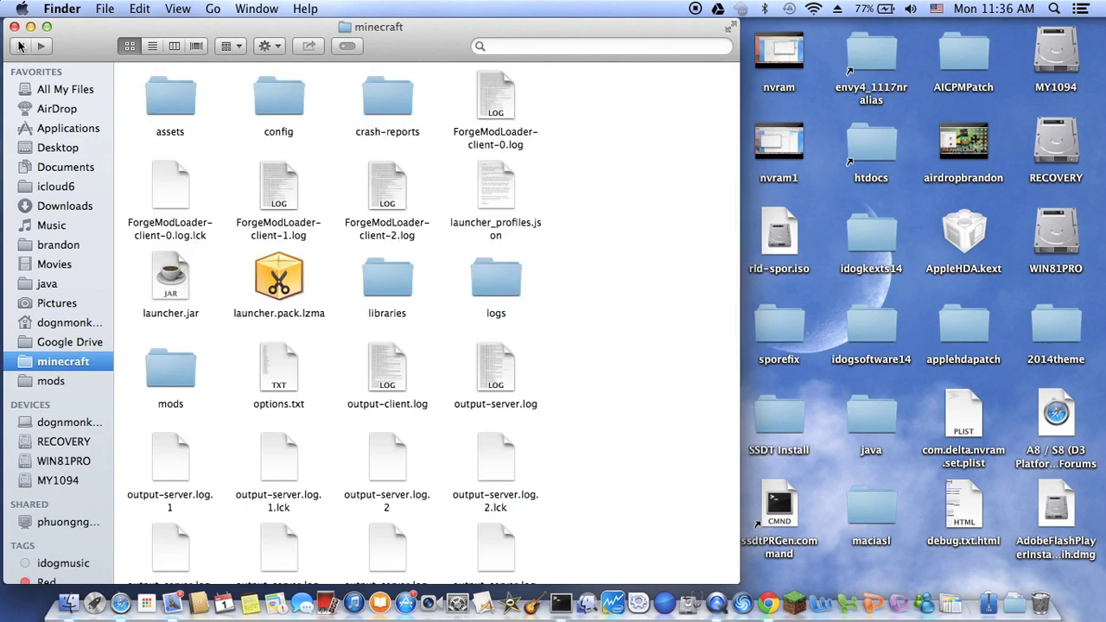
pyautogui.click(19, 46)
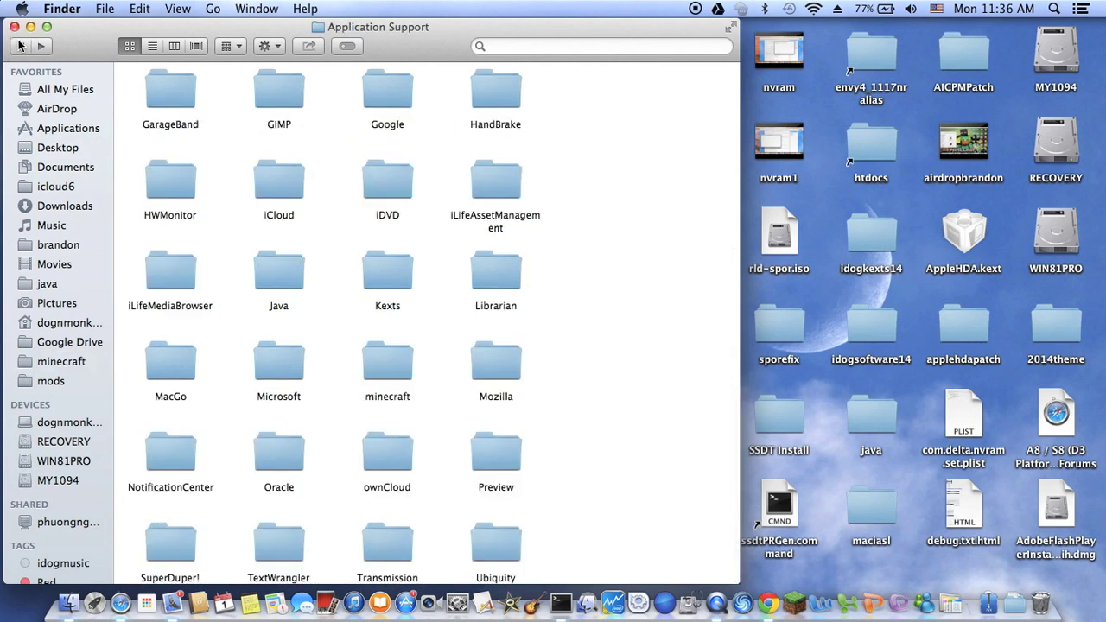
pyautogui.click(20, 47)
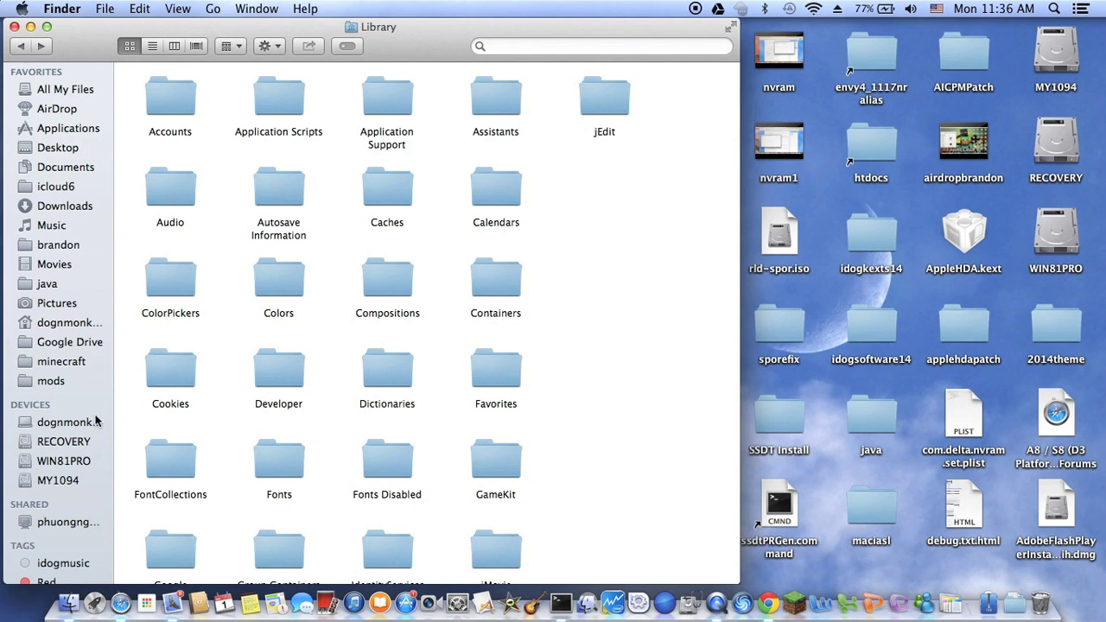
pyautogui.click(63, 484)
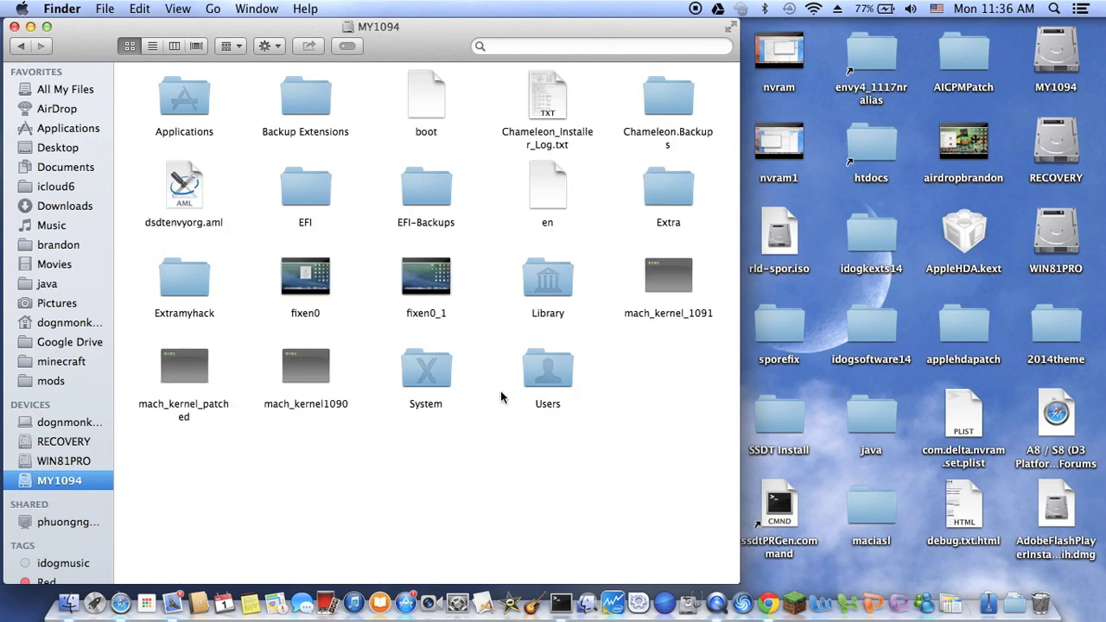
pyautogui.click(555, 282)
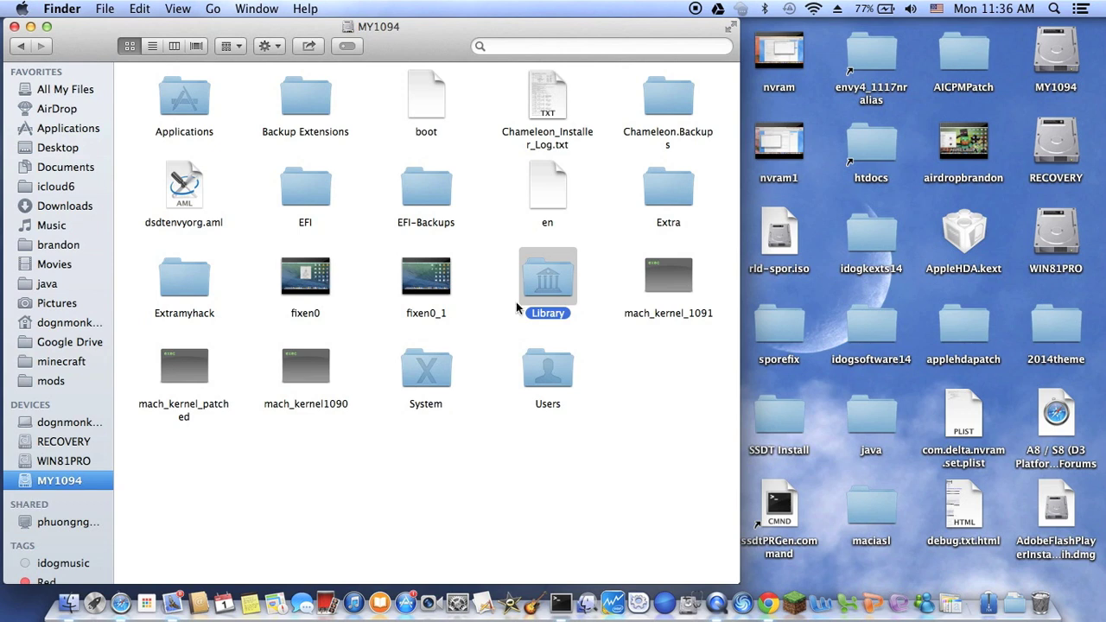
pyautogui.click(62, 323)
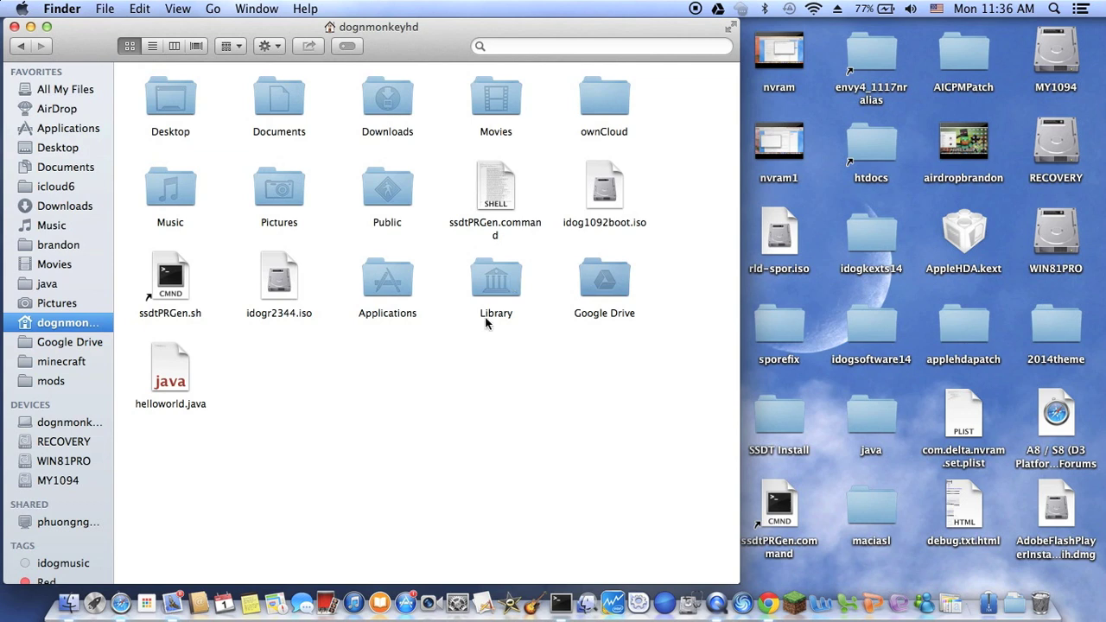
pyautogui.click(14, 27)
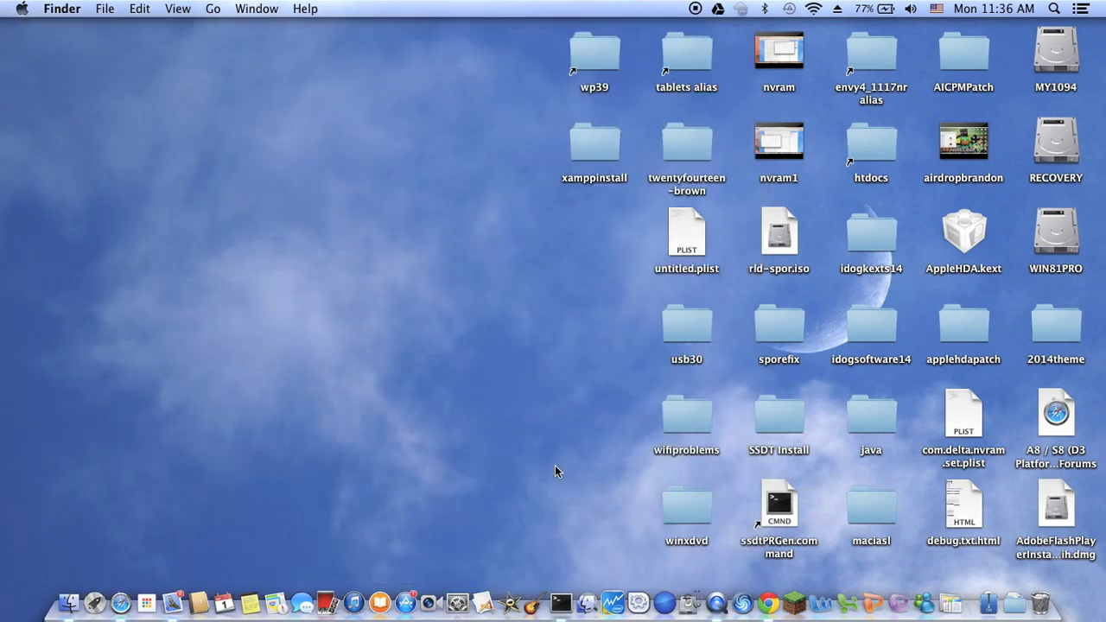
# Open the Minecraft Launcher and choose the mynew164 profile
pyautogui.click(796, 607)
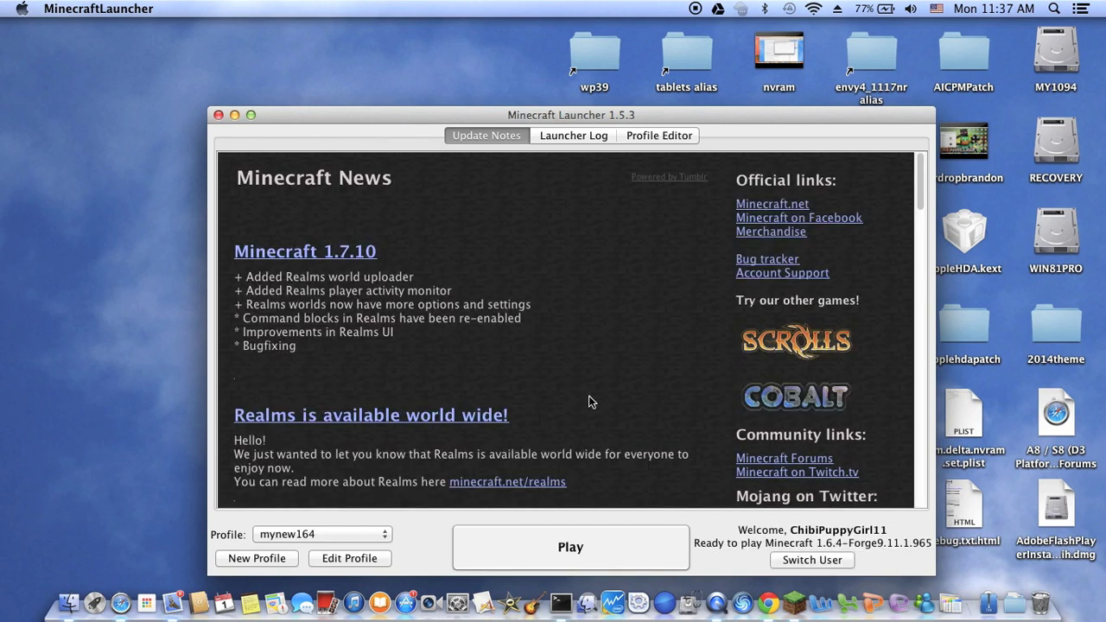
pyautogui.click(348, 536)
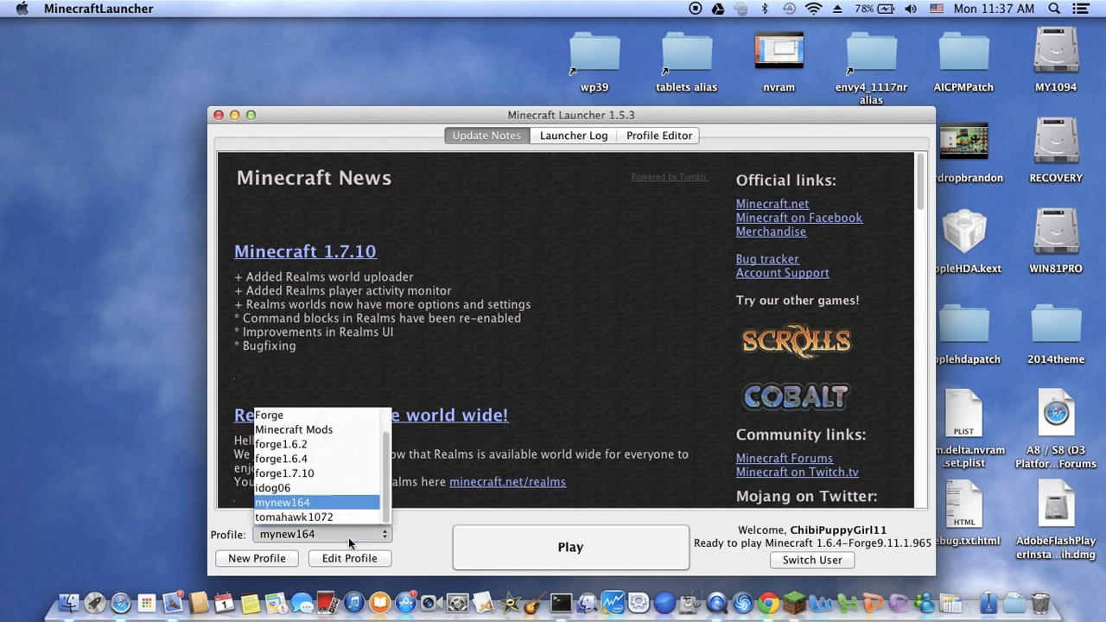
pyautogui.click(348, 536)
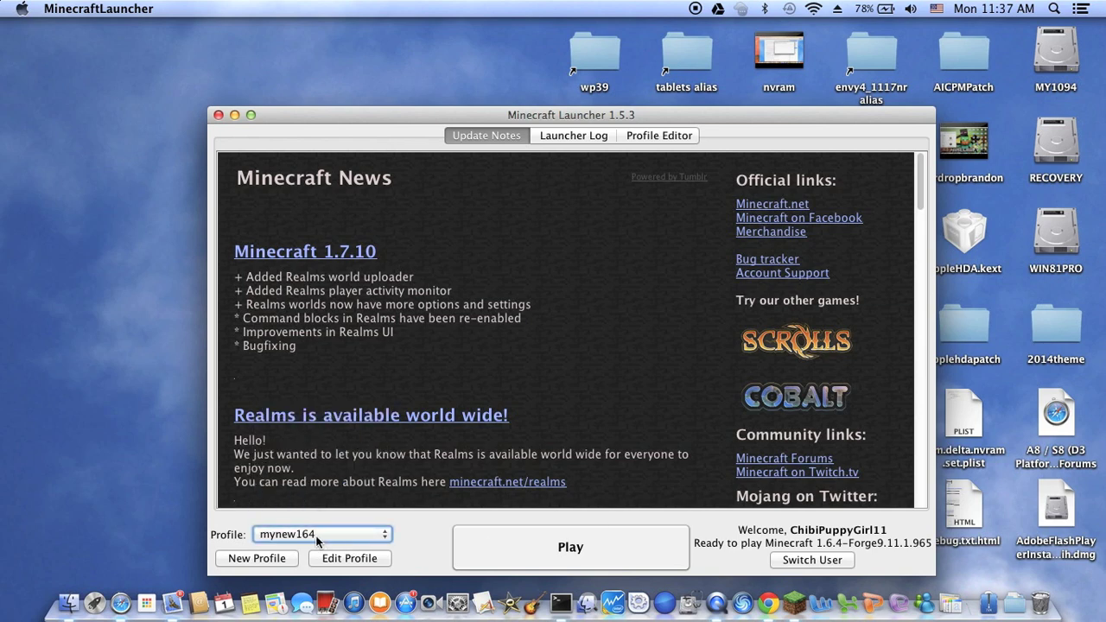
# Edit the mynew164 profile to use version release 1.6.4-Forge9.11.1.965 and save the profile
pyautogui.click(345, 558)
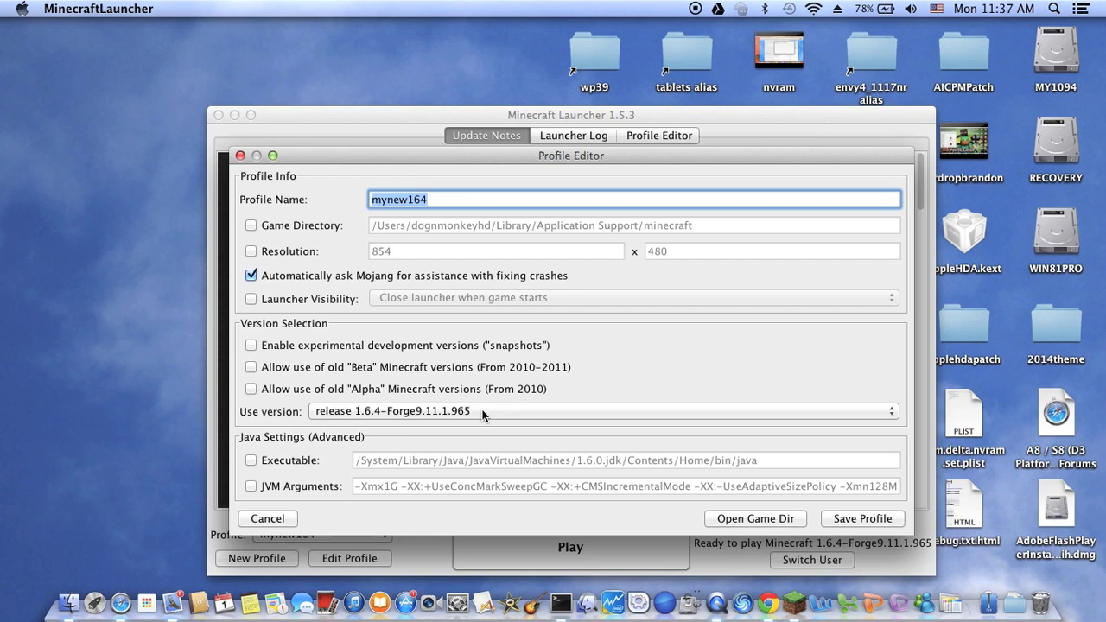
pyautogui.click(483, 413)
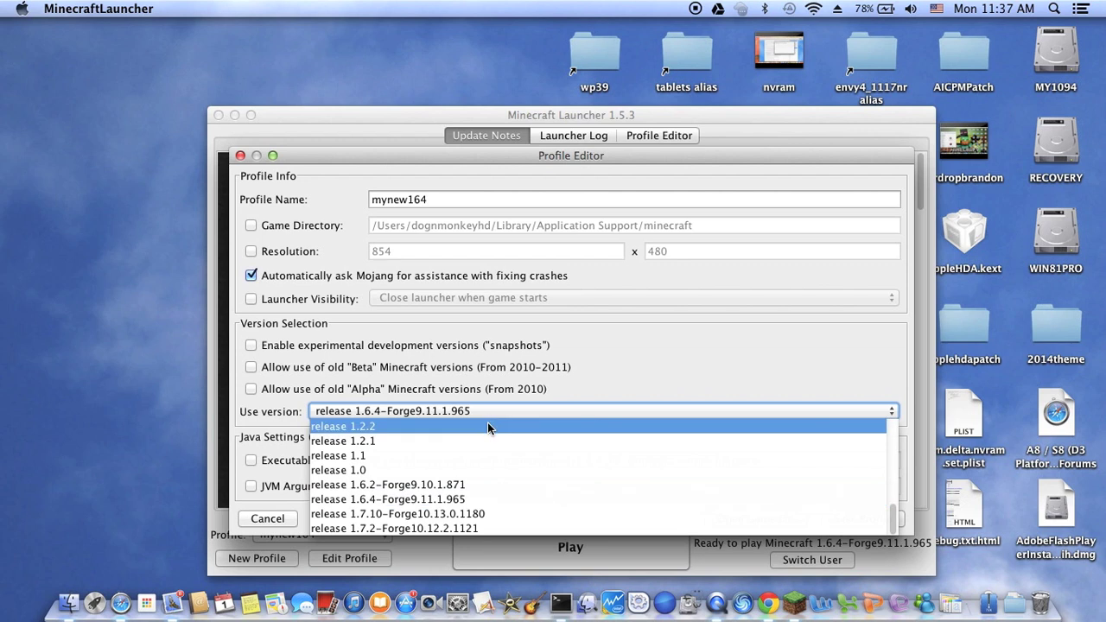
pyautogui.scroll(3, 487, 423)
pyautogui.scroll(5, 487, 430)
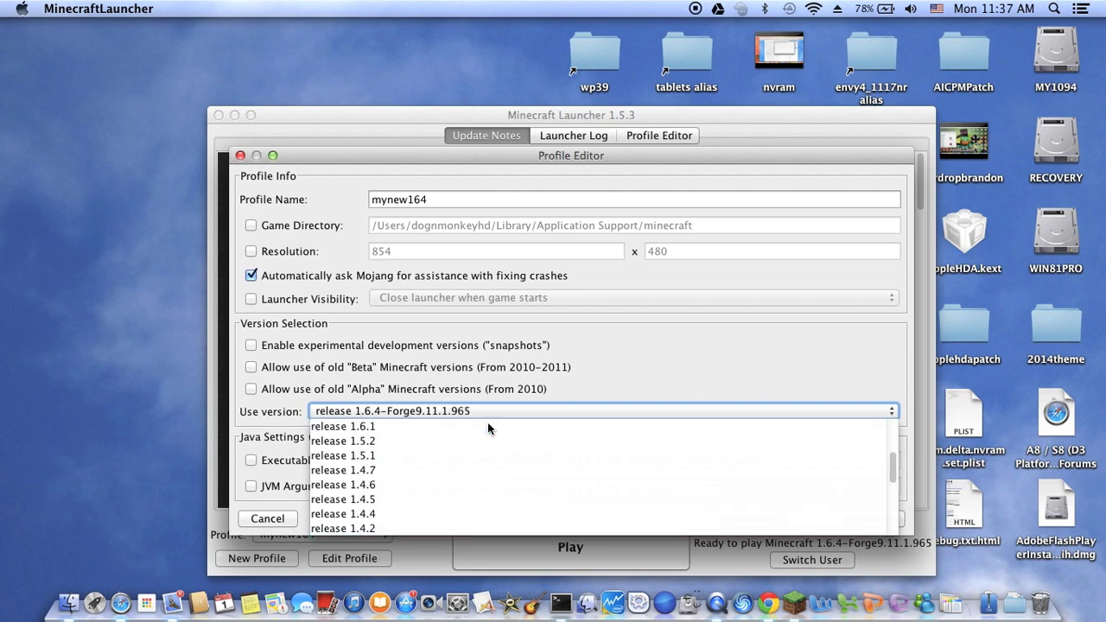
pyautogui.scroll(-5, 474, 440)
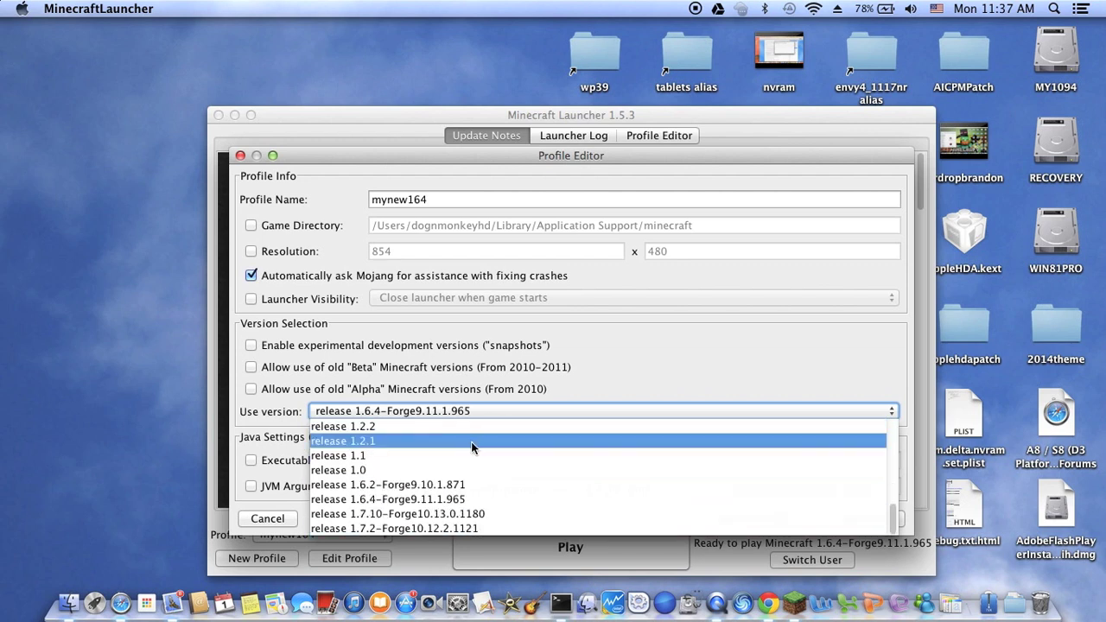
pyautogui.click(438, 499)
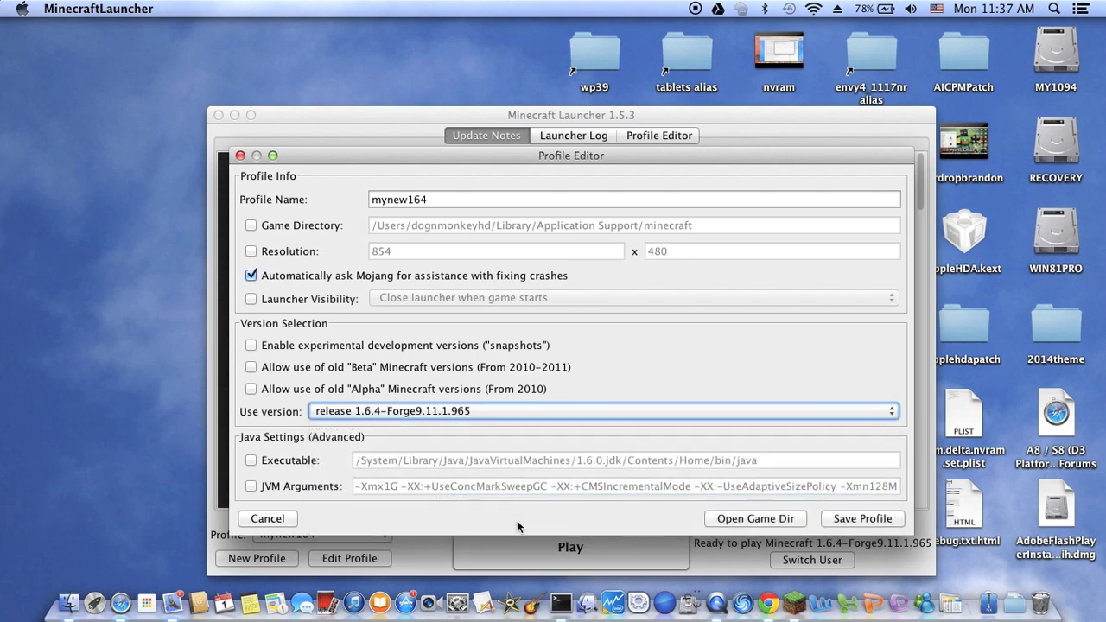
pyautogui.click(855, 519)
# Start the game, load the singleplayer world balkon and switch to the weapon in the sixth hotbar slot
pyautogui.click(598, 566)
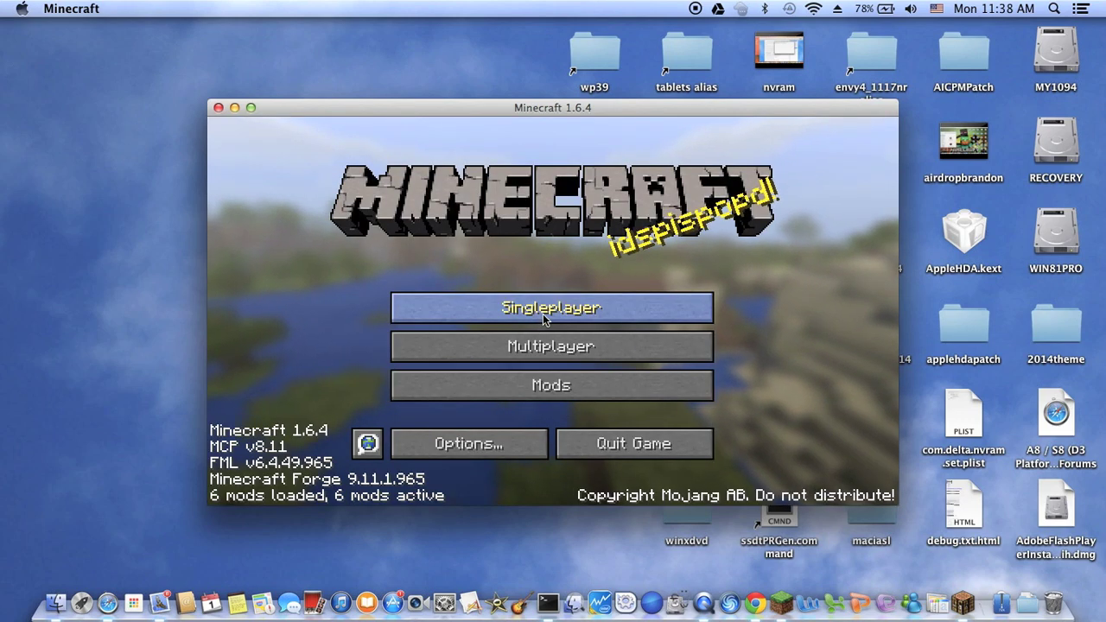
pyautogui.click(545, 320)
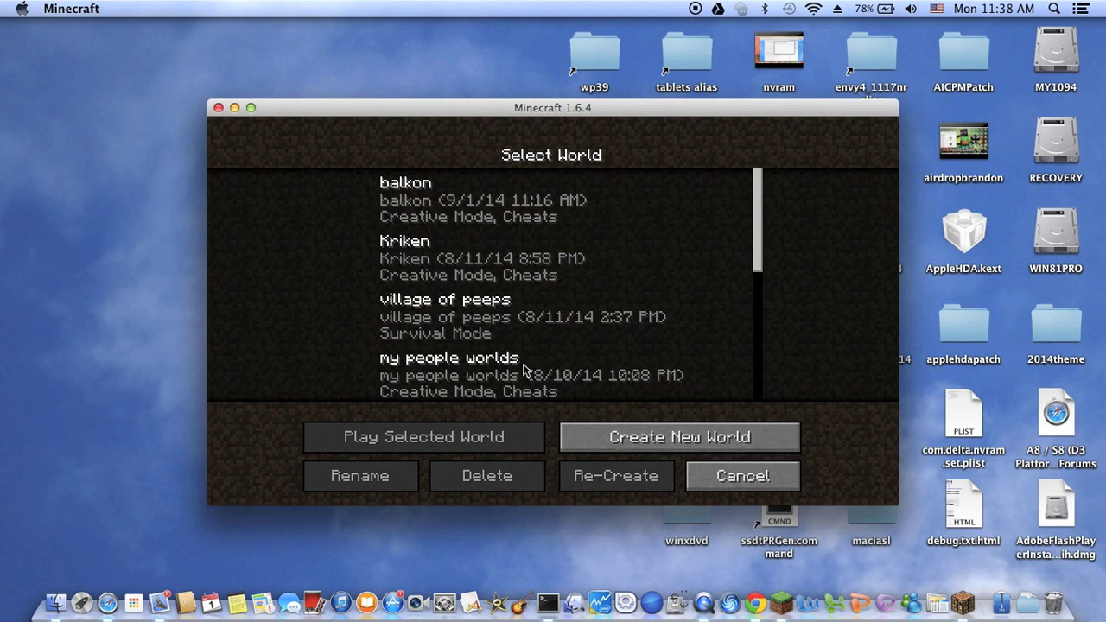
pyautogui.click(442, 216)
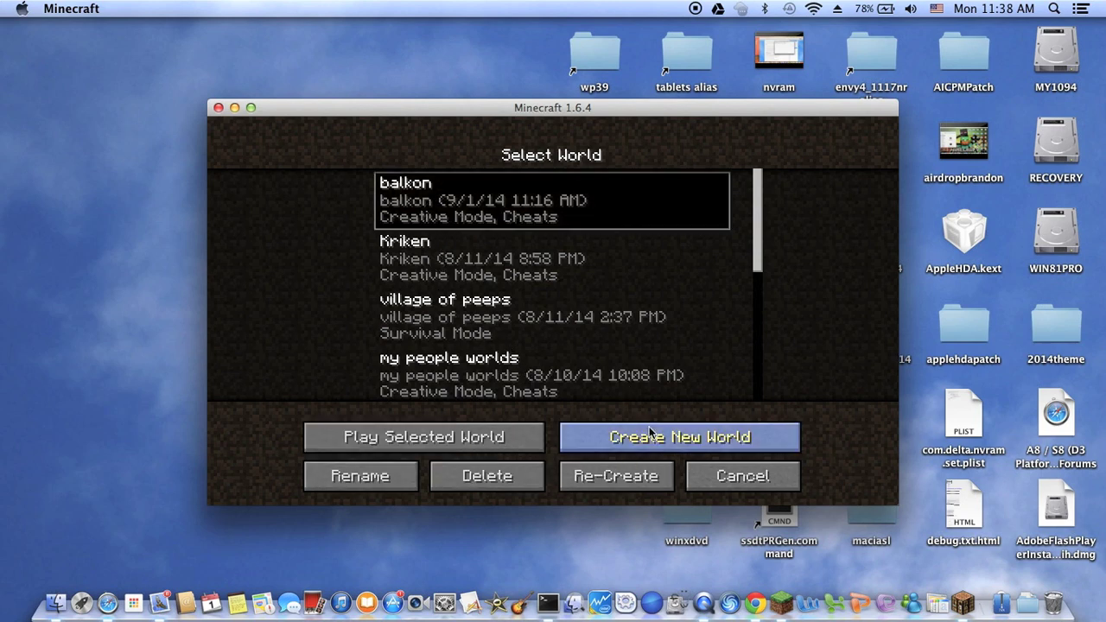
pyautogui.click(484, 443)
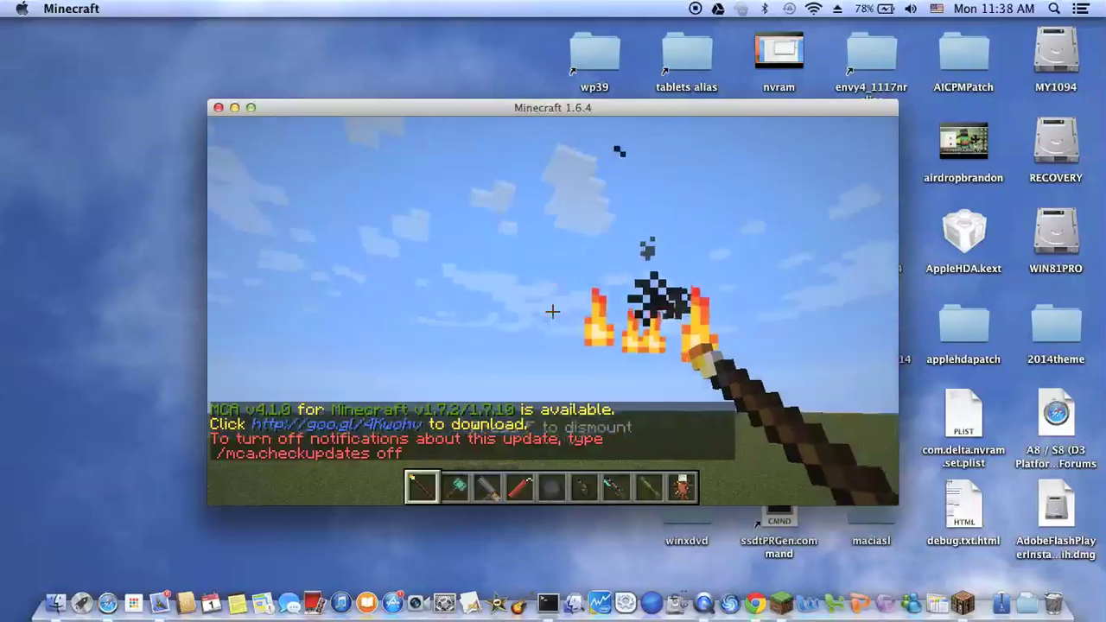
pyautogui.scroll(-5, 553, 311)
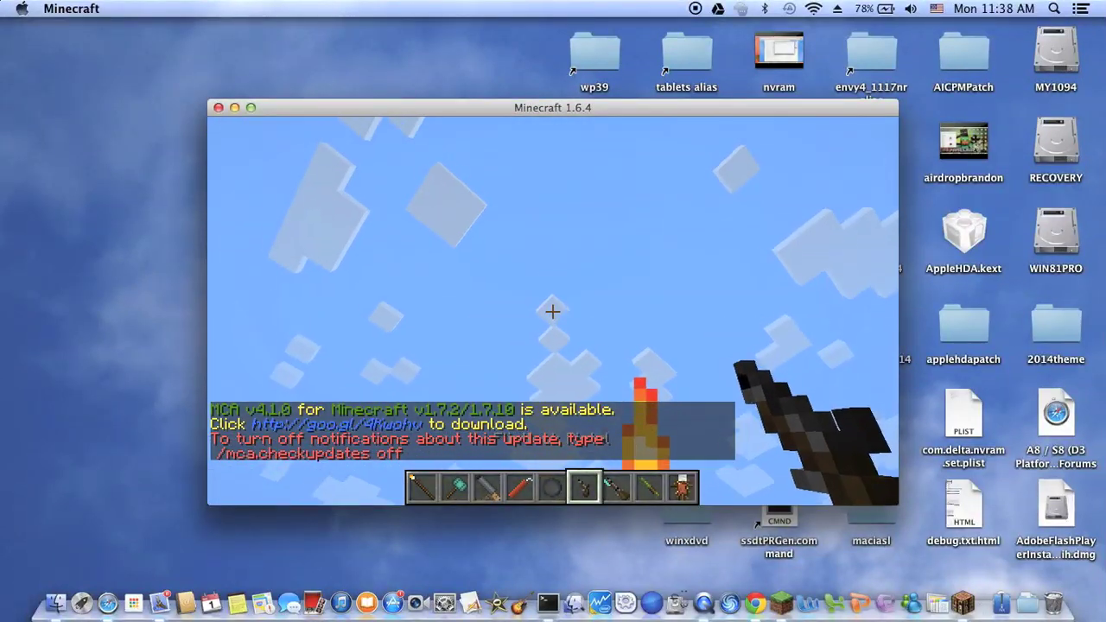
# Save the balkon world, return to the title screen and quit the game
pyautogui.press('Escape')
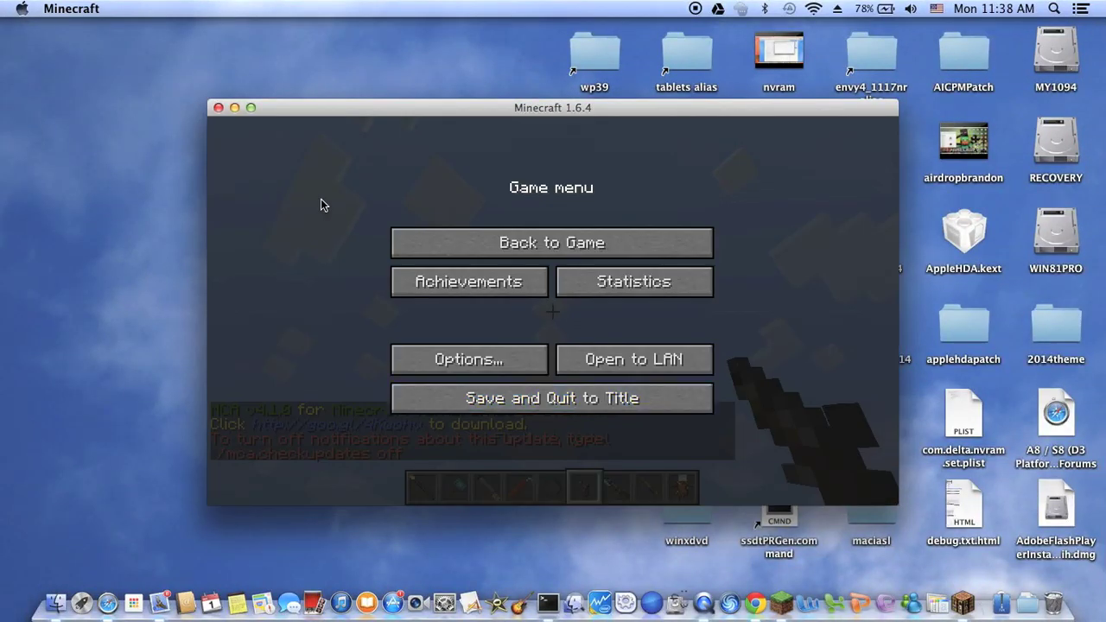
pyautogui.click(500, 404)
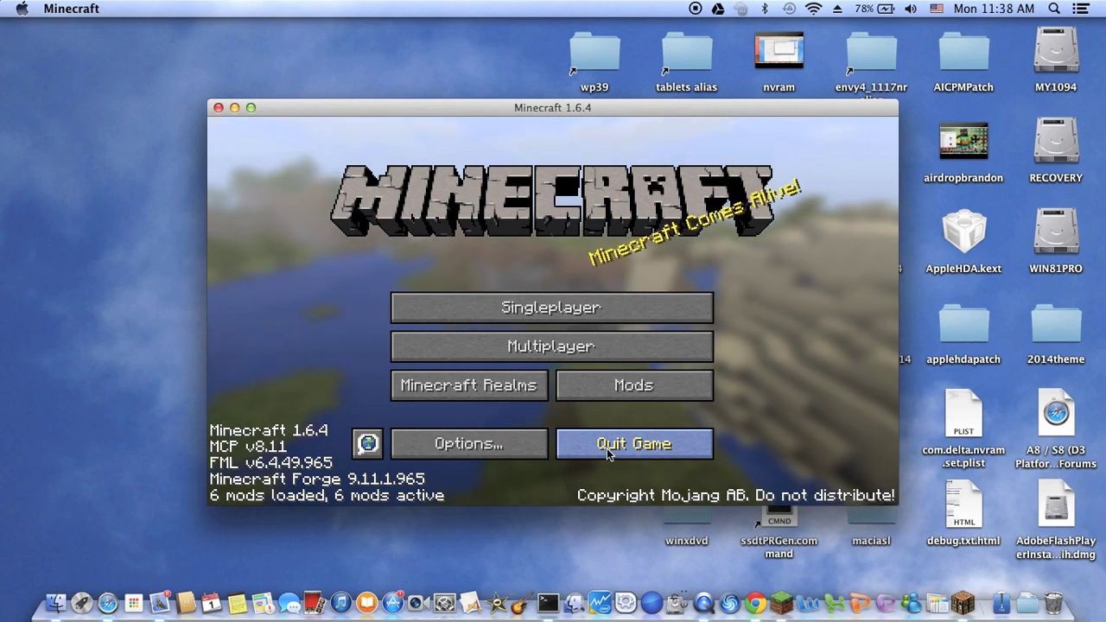
pyautogui.click(607, 449)
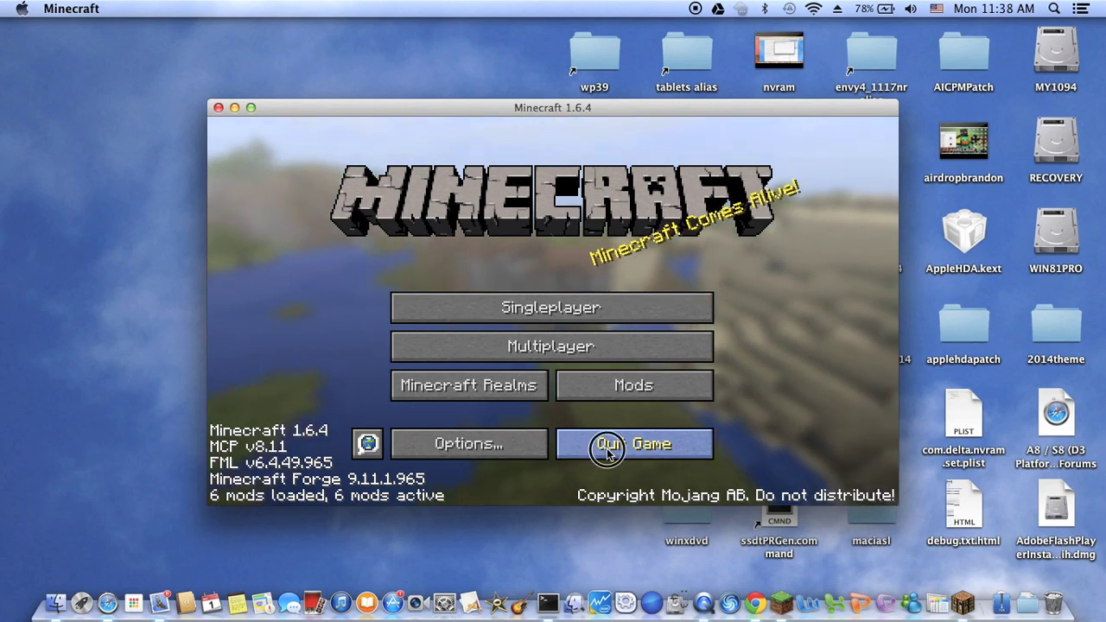